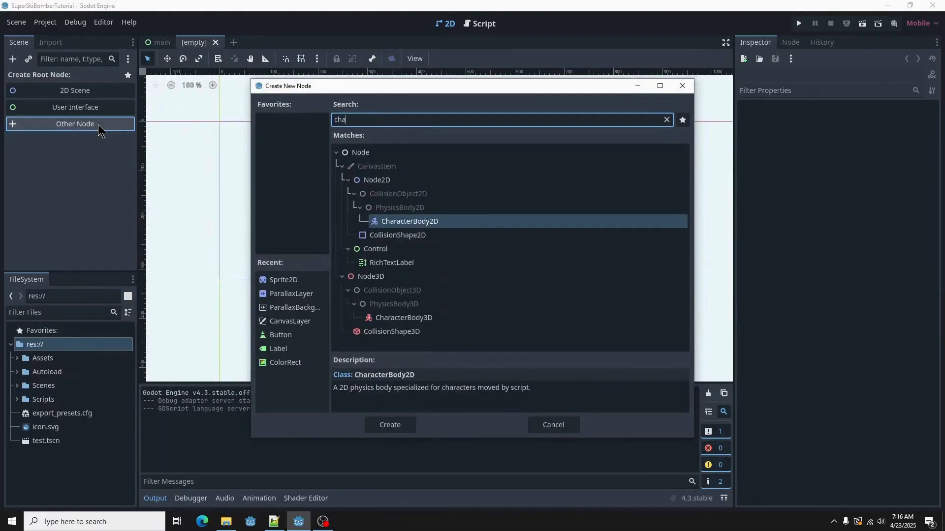
Create a CharacterBody2D as the scene's root node and rename it Skiier.
key(Return)
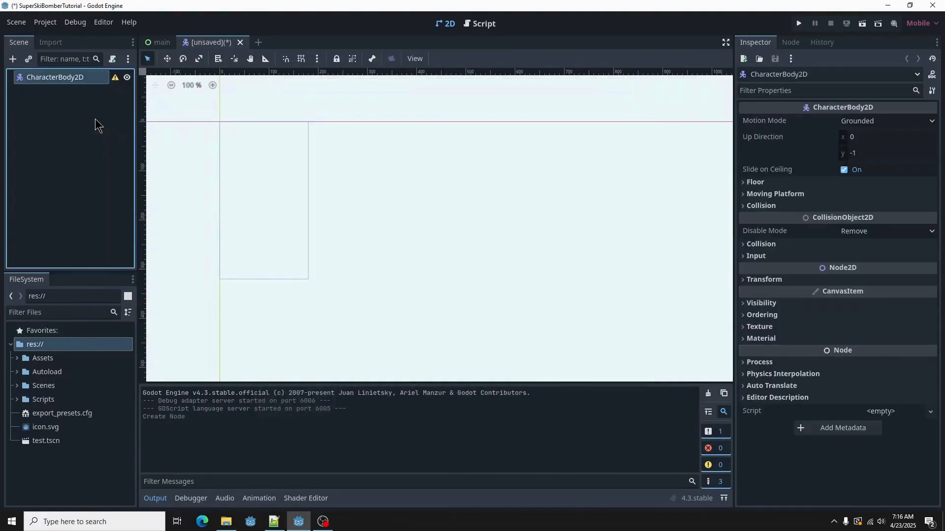
double_click(86, 79)
text(Skiier)
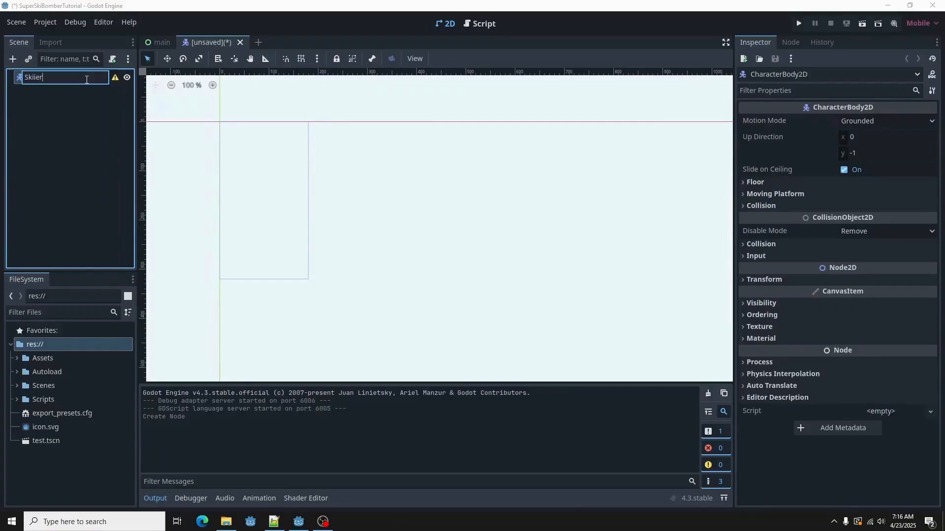
key(Return)
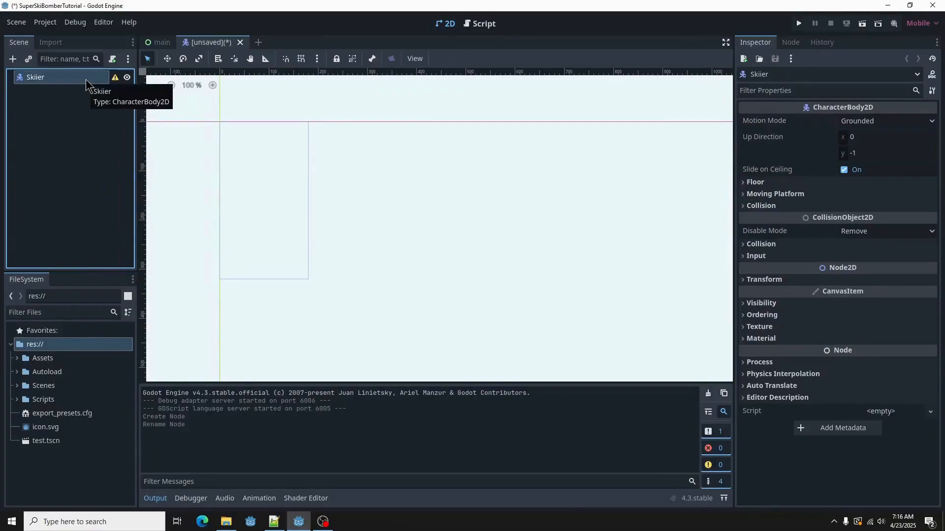
Add a Sprite2D child node to Skiier and rename it MaleSprite.
click(14, 63)
key(BackSpace)
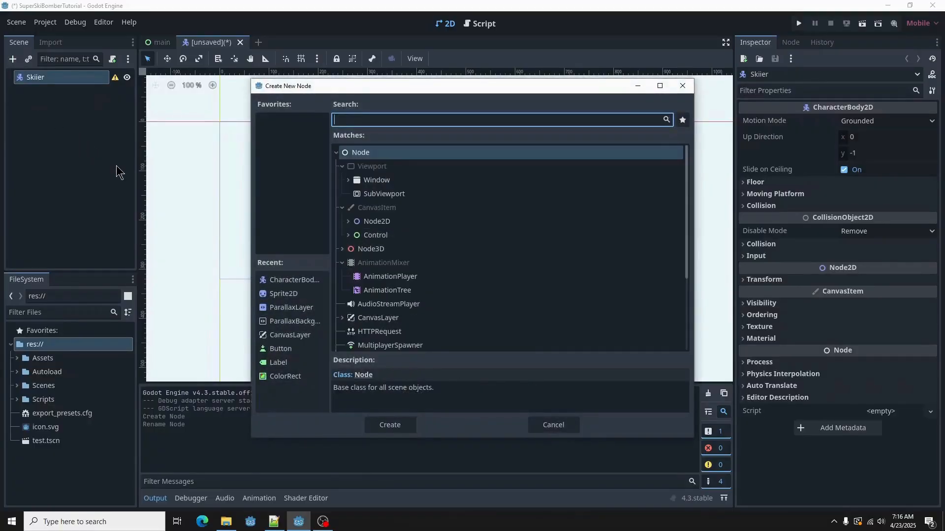
text(sprite)
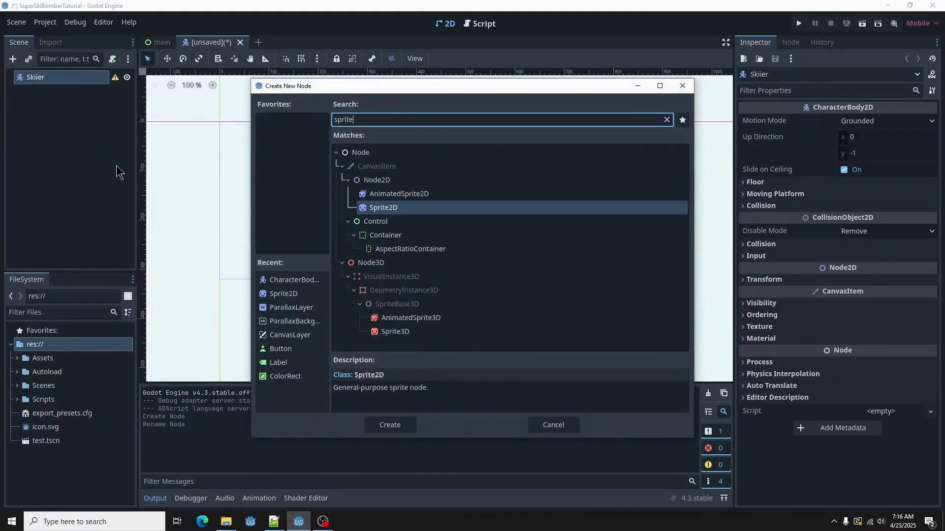
key(Return)
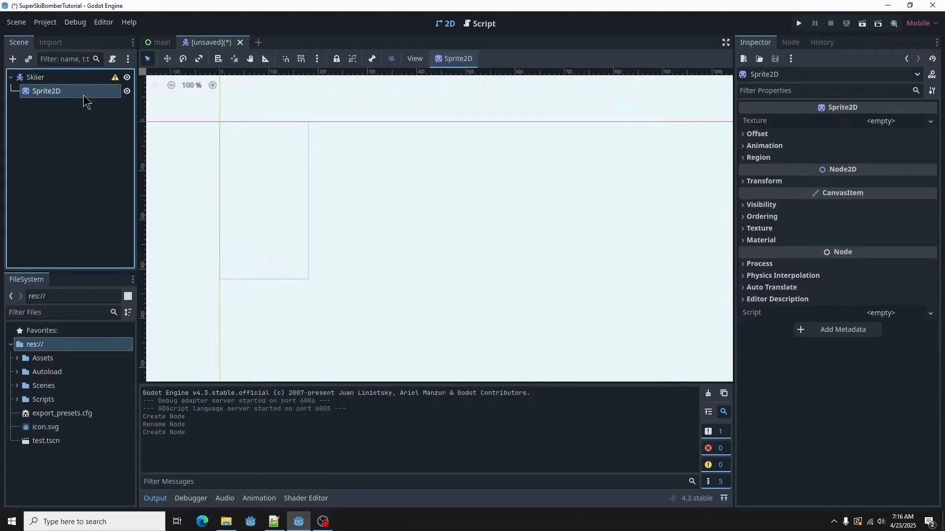
double_click(84, 94)
text(MaleSpri)
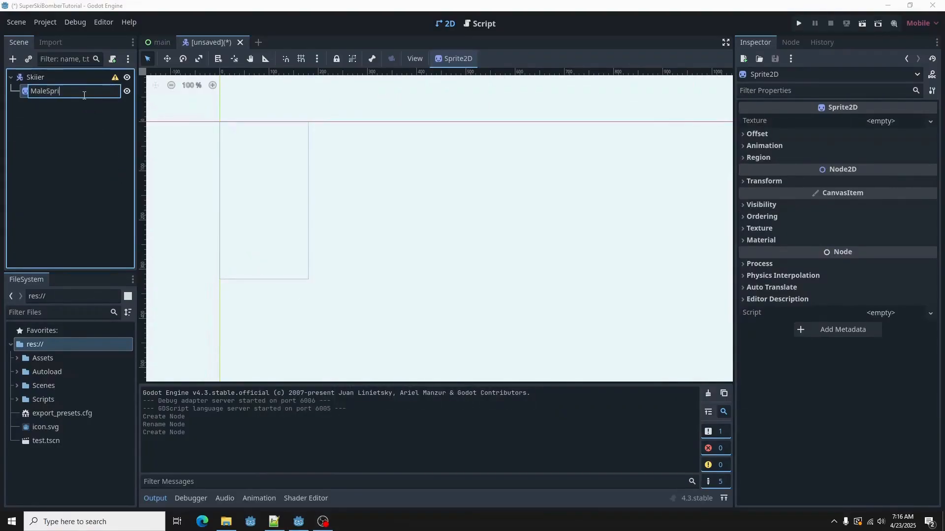
text(te)
key(Return)
Duplicate the MaleSprite node and rename the copy FemaleSprite.
key(ctrl+d)
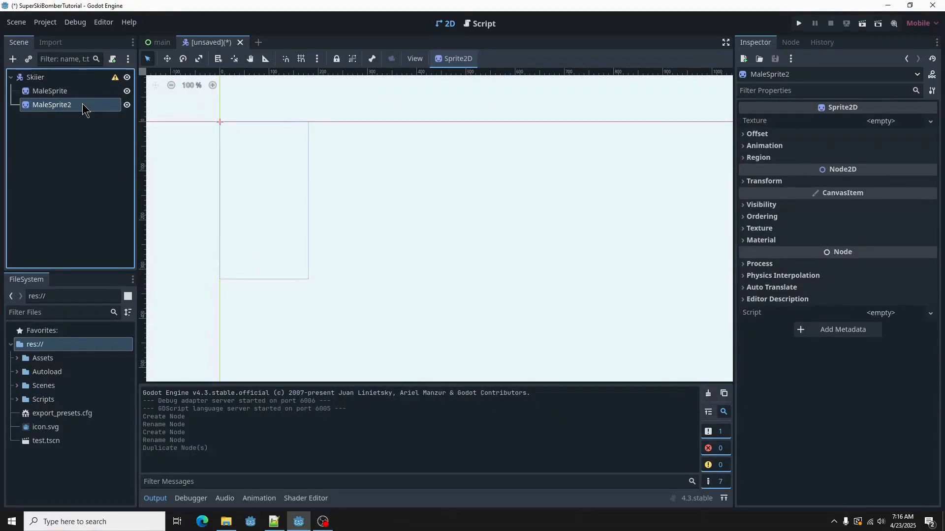
double_click(80, 104)
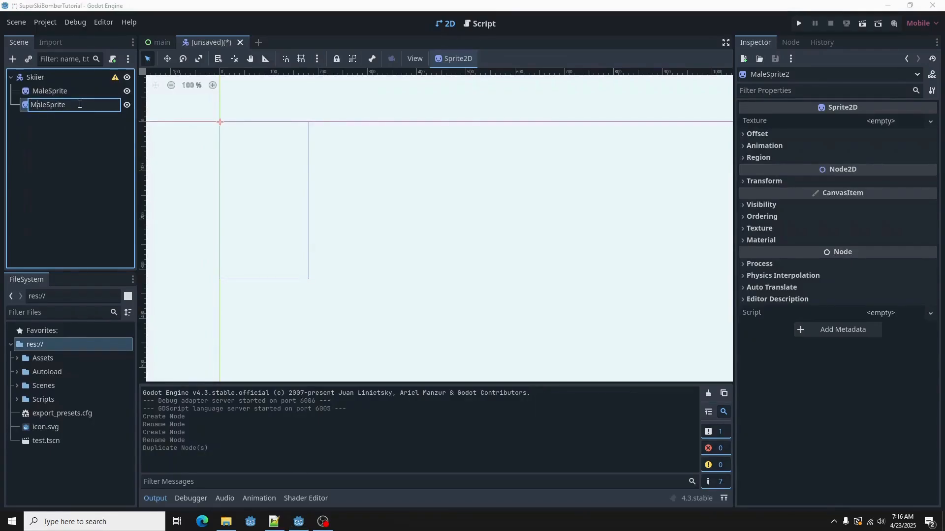
key(BackSpace)
text(Fem)
key(Return)
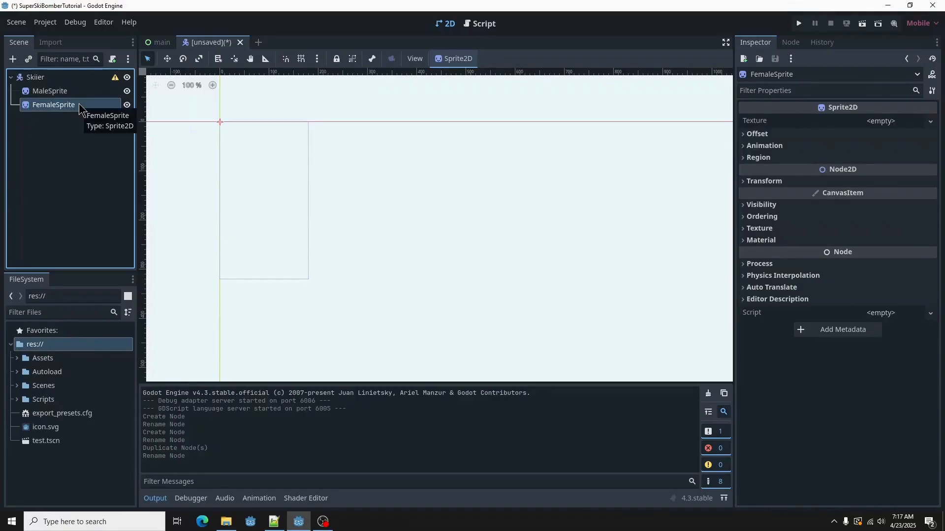
Assign ski_boy.png from Assets/Art/Actors as MaleSprite's texture and ski_girl.png as FemaleSprite's texture.
key(Up)
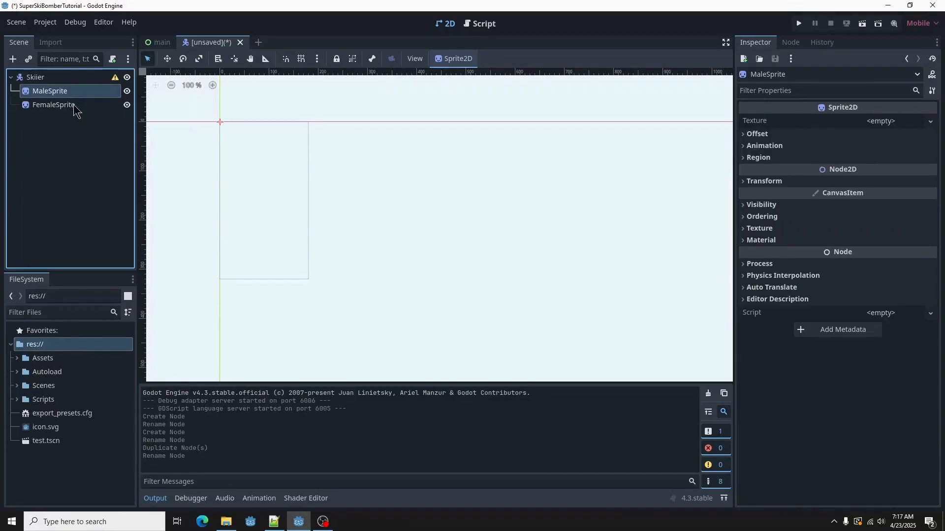
click(17, 358)
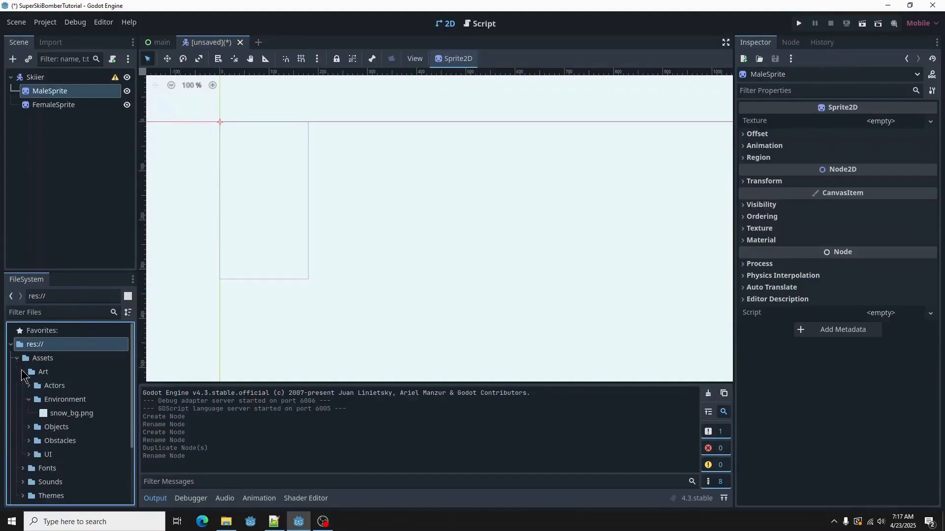
click(30, 386)
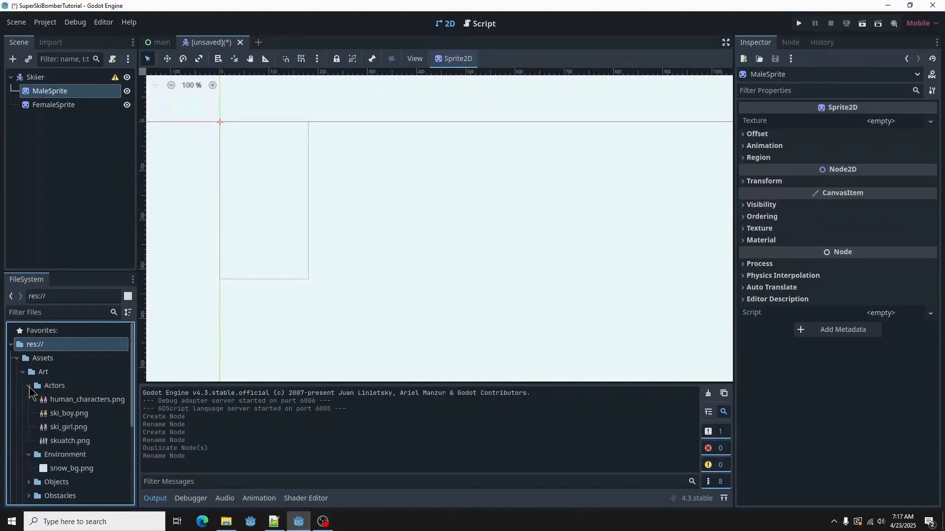
click(55, 414)
drag(54, 414, 852, 123)
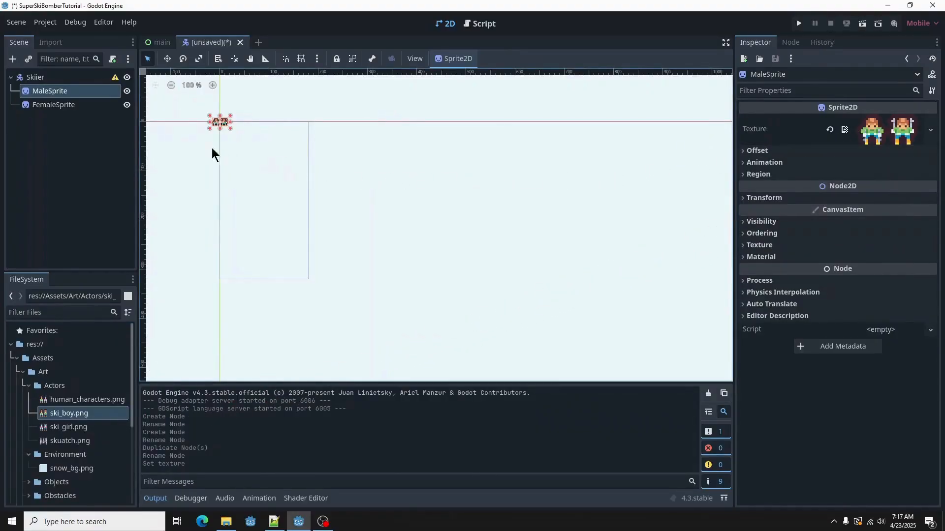
click(74, 105)
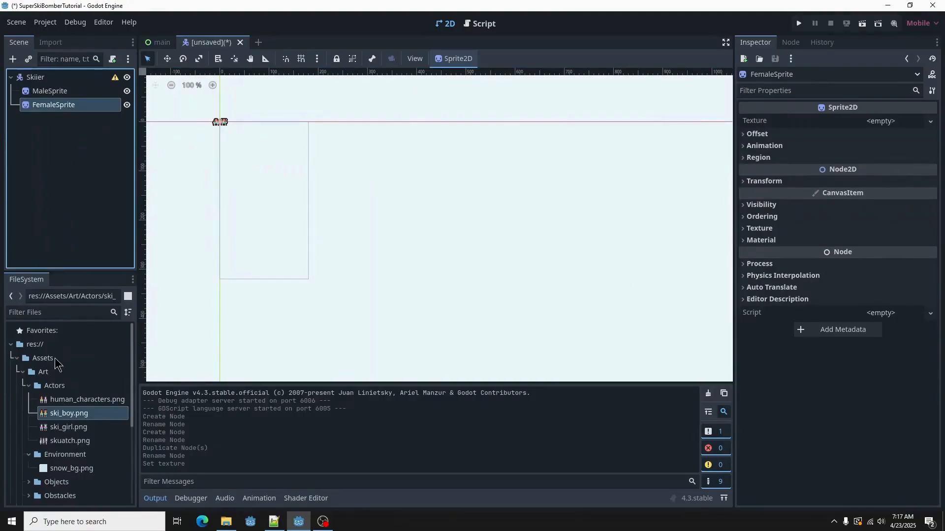
drag(69, 427, 853, 125)
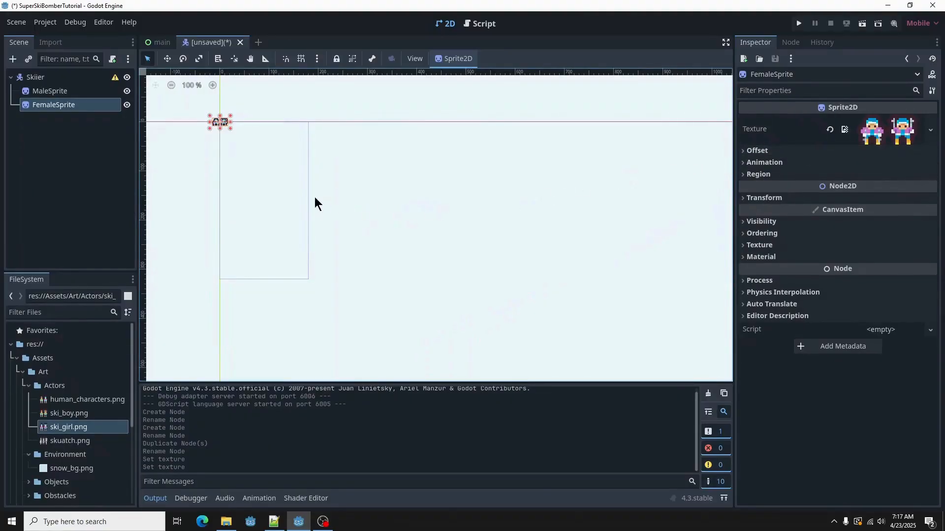
Hide the FemaleSprite node so that it no longer covers MaleSprite in the 2D view.
click(74, 78)
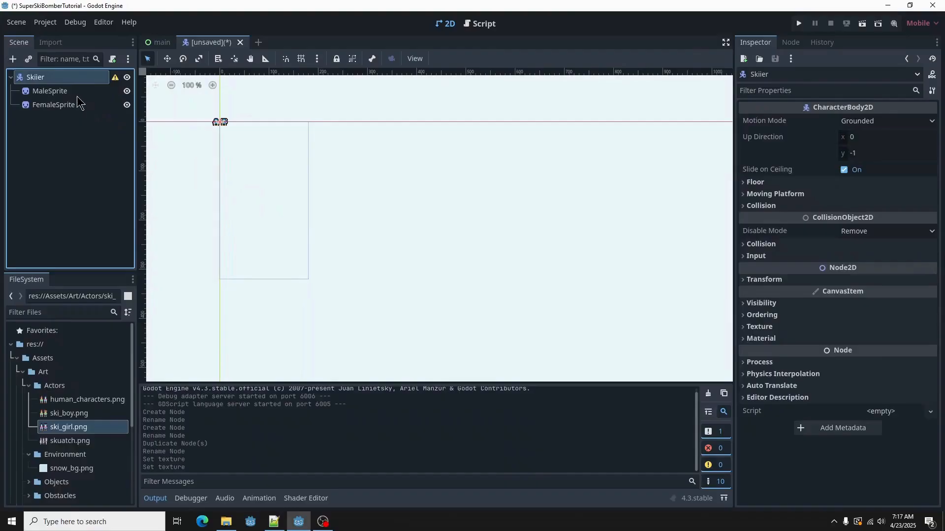
scroll(218, 123, up, 7)
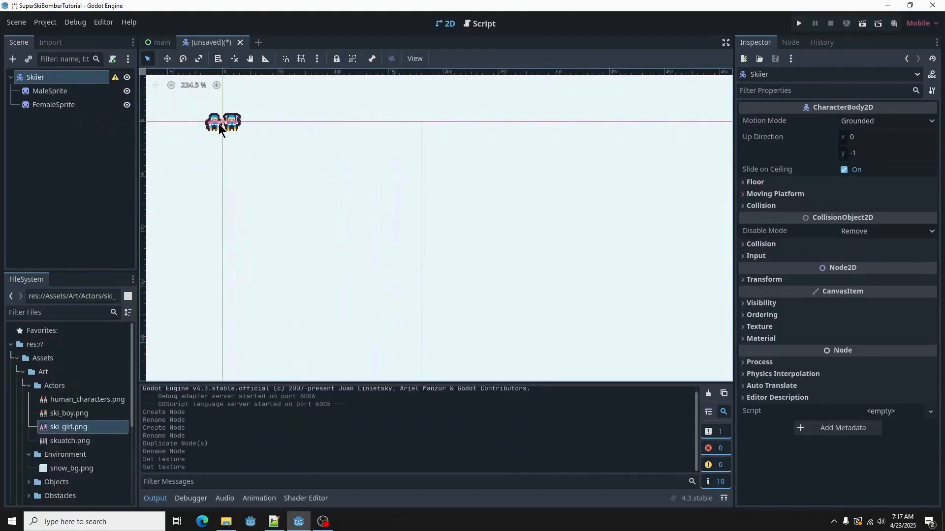
middle_drag(218, 123, 417, 182)
scroll(423, 189, up, 3)
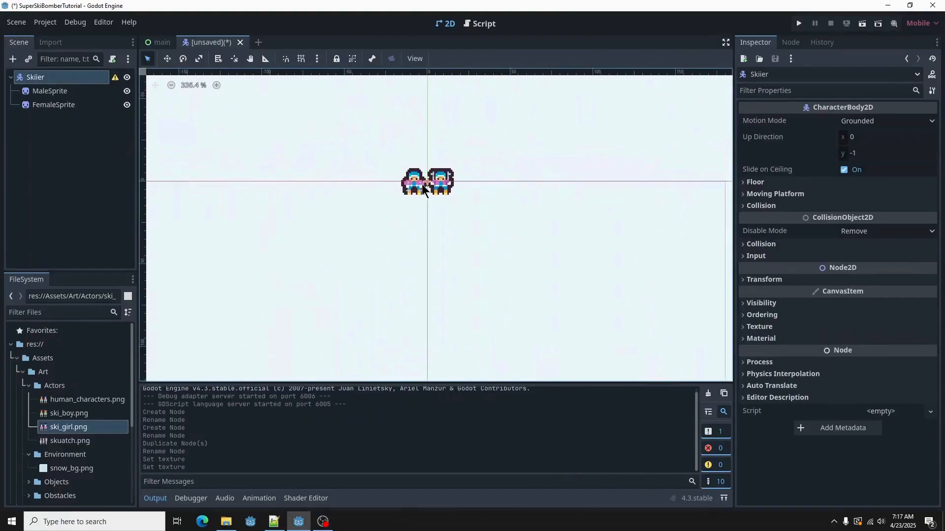
scroll(423, 189, up, 4)
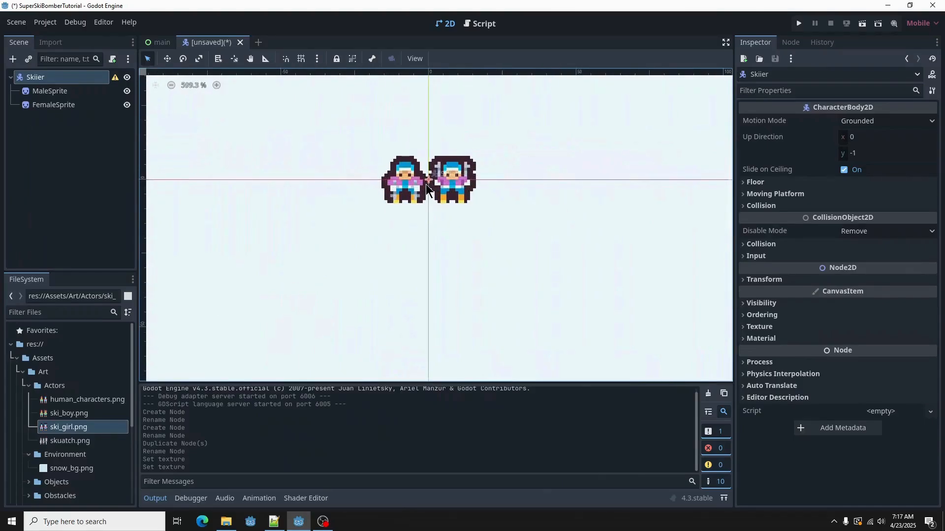
scroll(426, 186, up, 3)
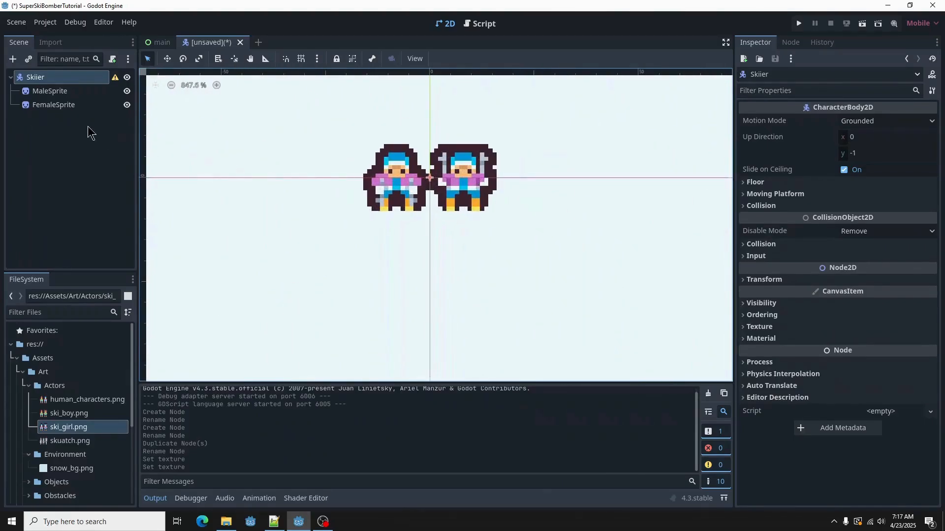
click(81, 94)
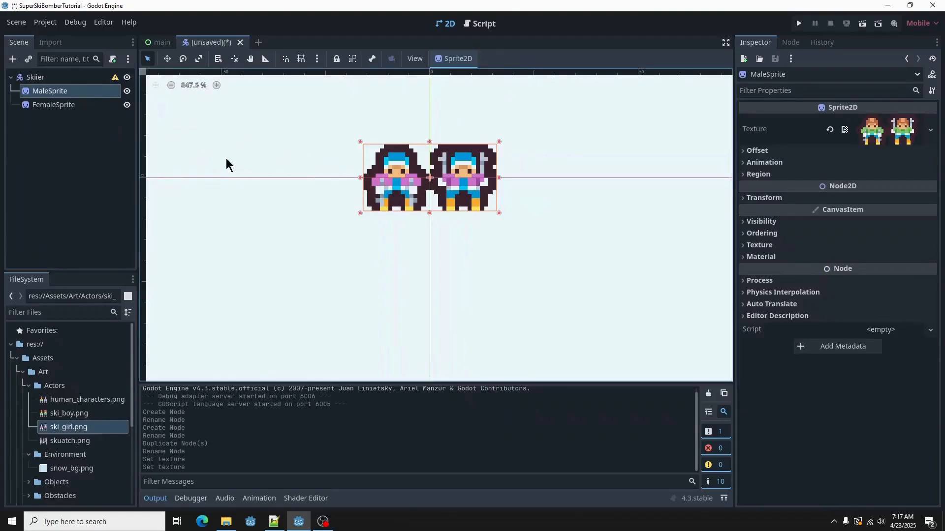
click(127, 105)
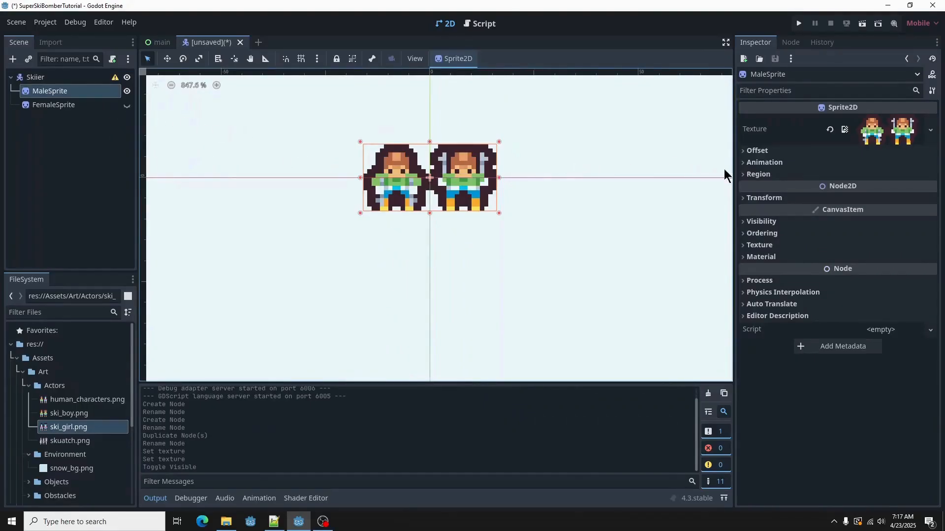
Set the animation Hframes of MaleSprite to 2.
click(757, 163)
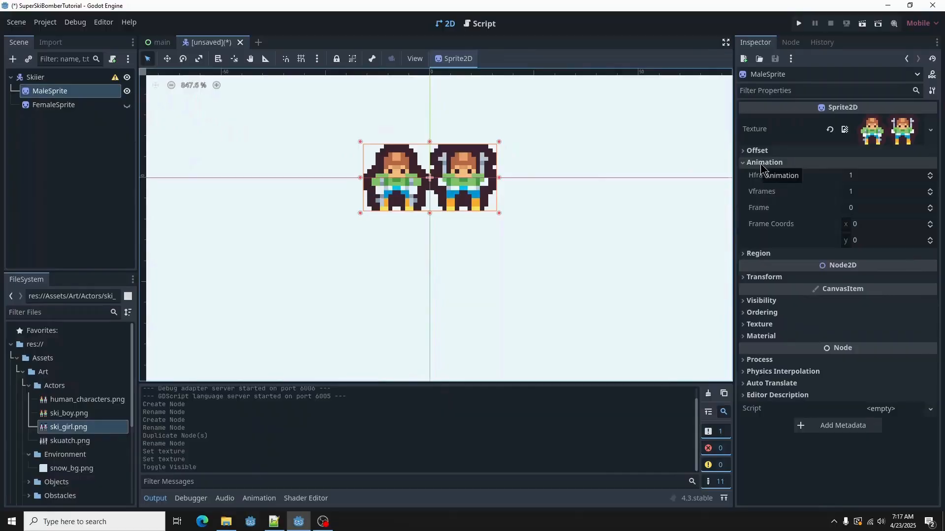
click(931, 175)
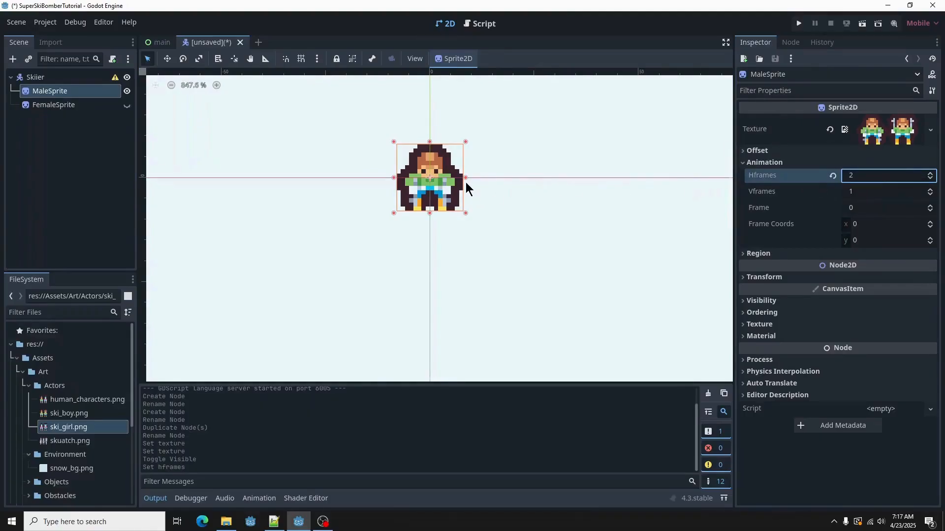
scroll(432, 182, up, 1)
middle_drag(432, 182, 450, 211)
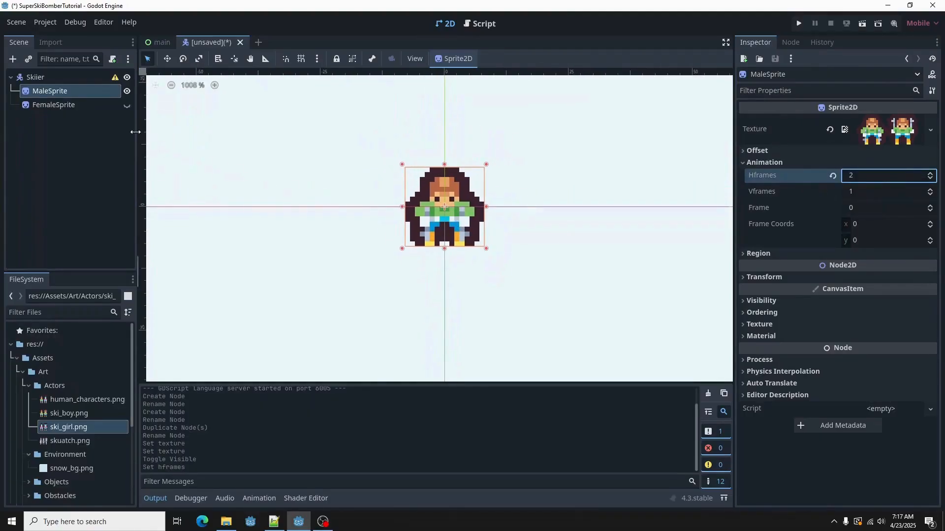
Set the animation Hframes of FemaleSprite to 2.
click(81, 108)
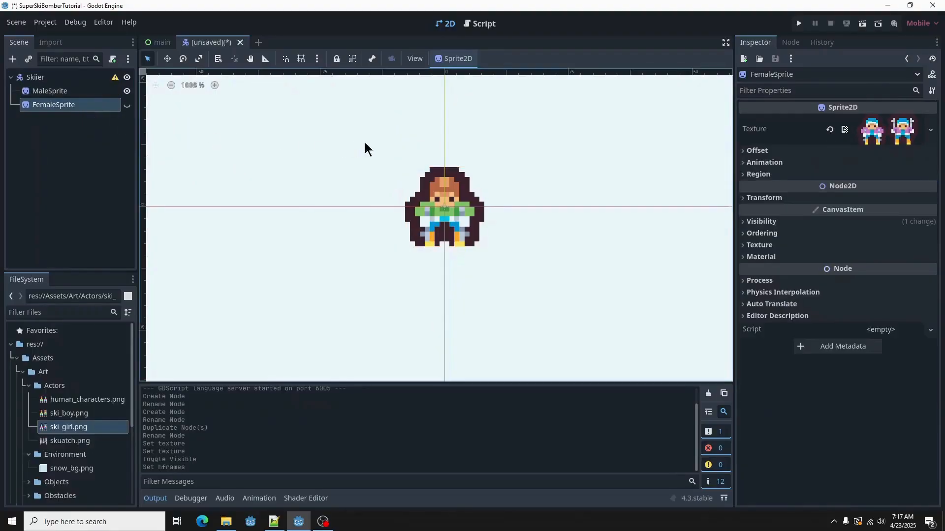
click(758, 163)
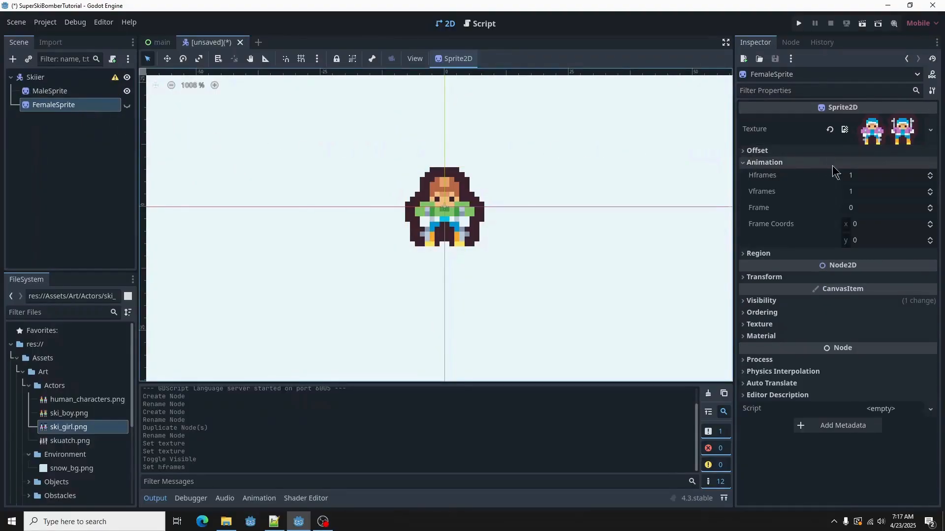
click(928, 175)
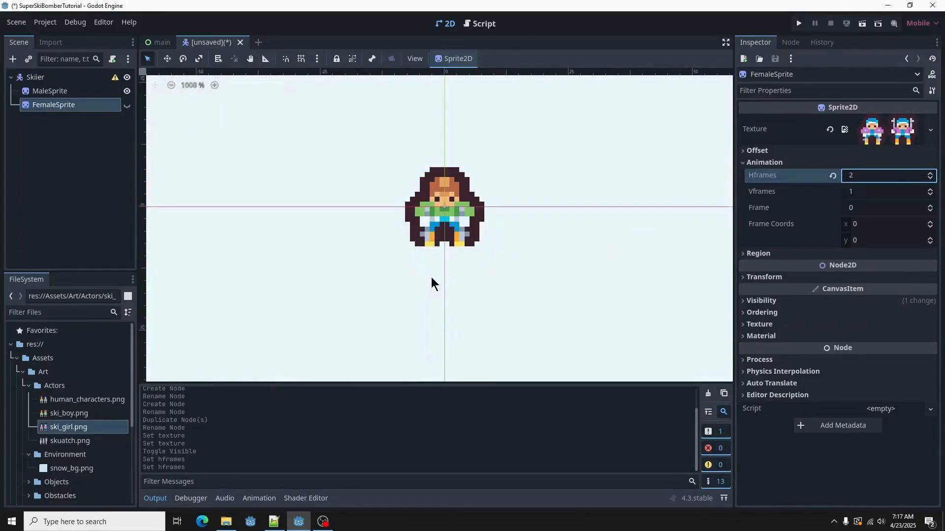
Save the scene as skiier.tscn in the res://Scenes/Actors folder.
key(ctrl+s)
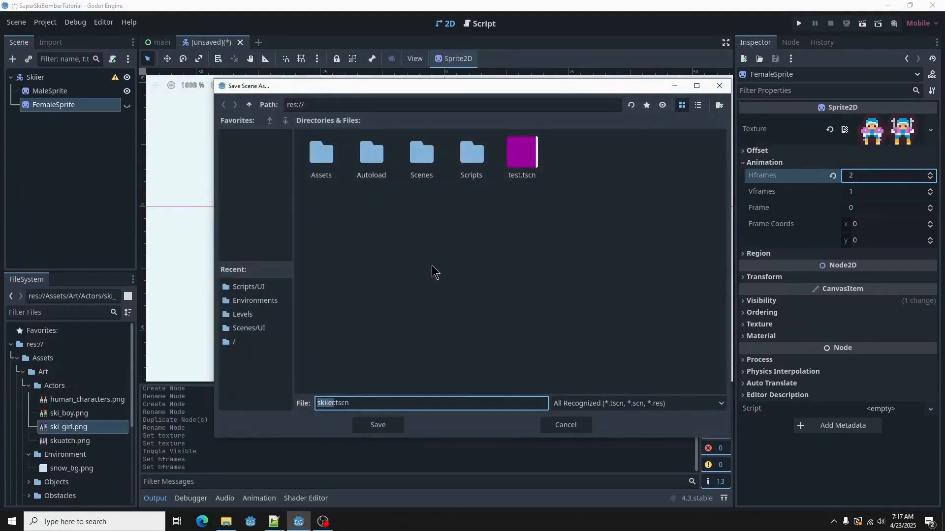
double_click(422, 156)
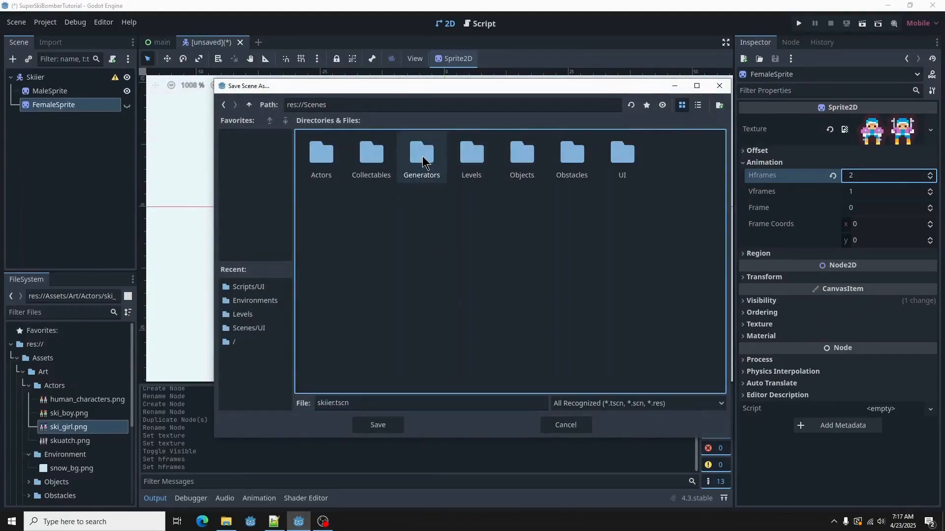
double_click(326, 161)
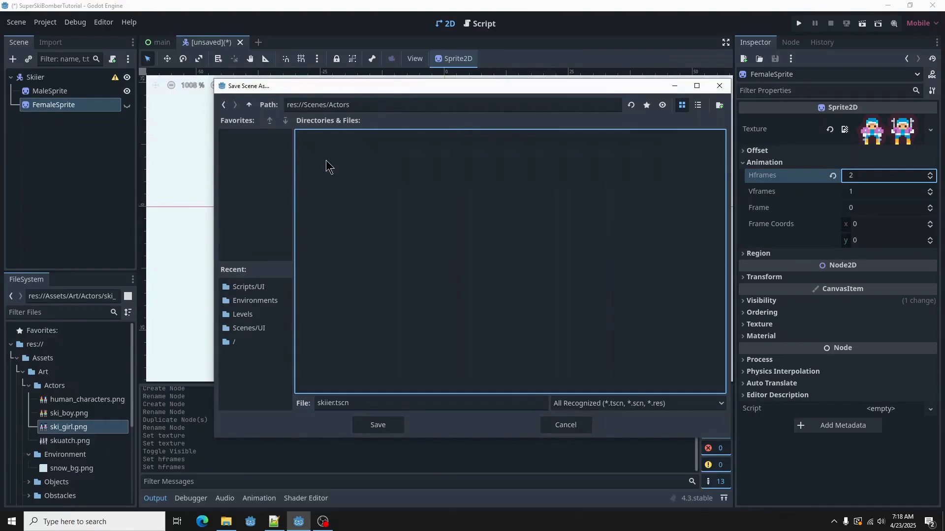
click(394, 426)
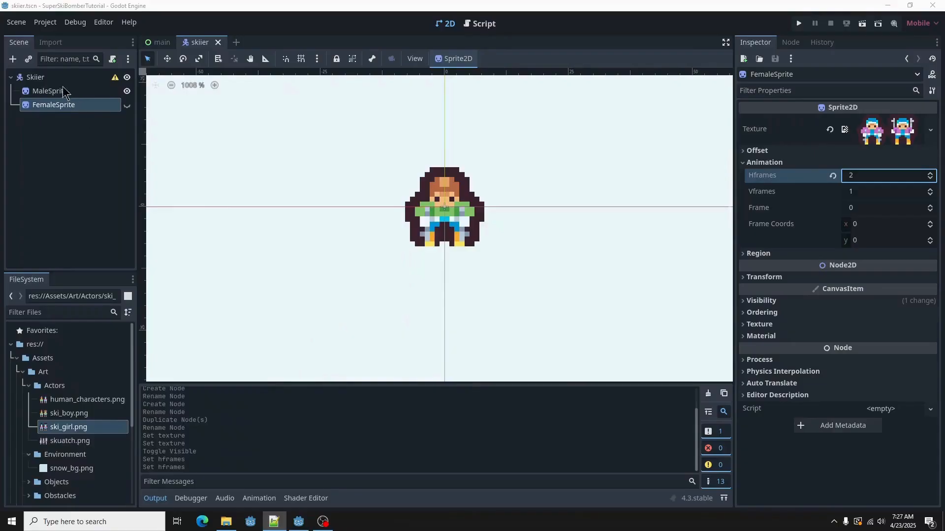
Add a CollisionShape2D child node to Skiier and rename it Shape.
click(51, 78)
click(13, 59)
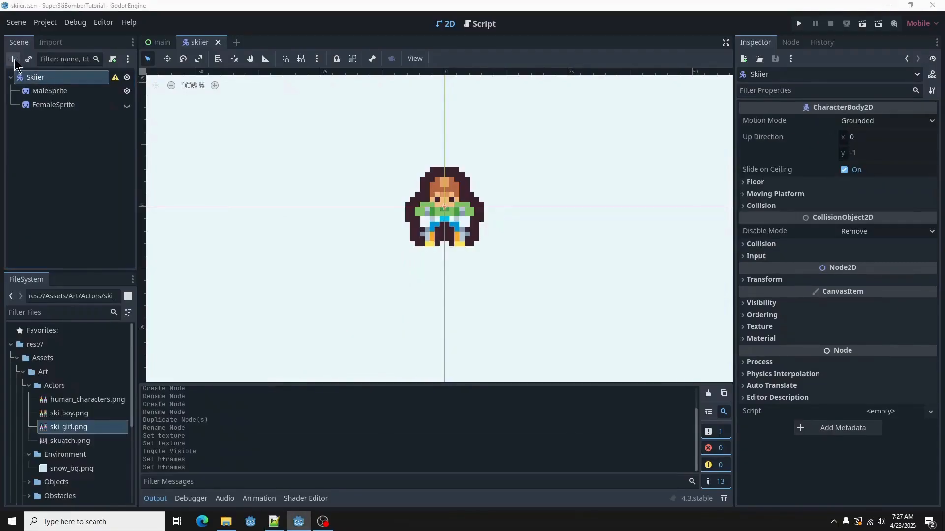
key(BackSpace)
text(c)
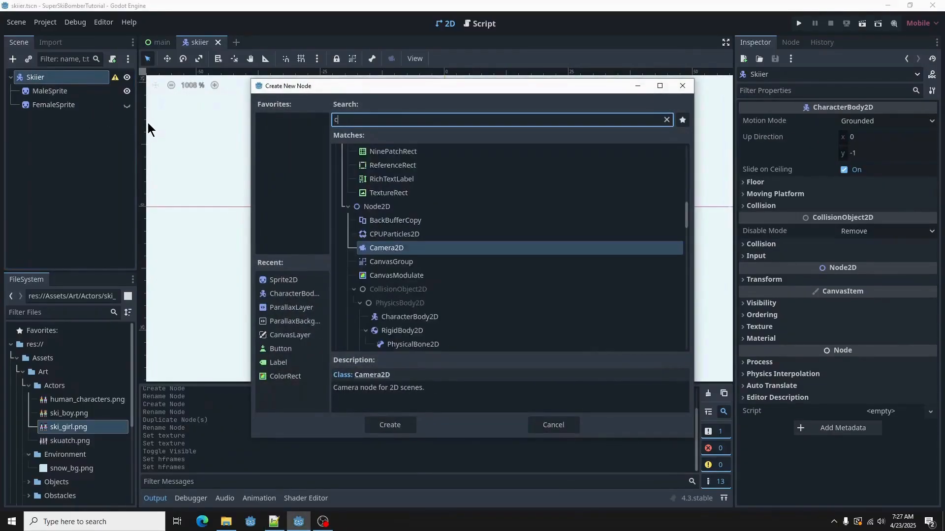
text(olli)
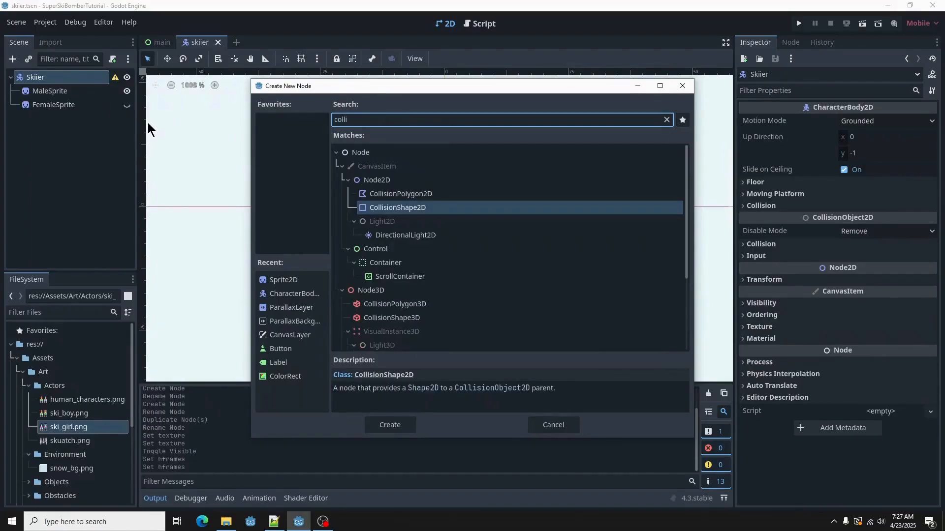
key(Return)
double_click(91, 118)
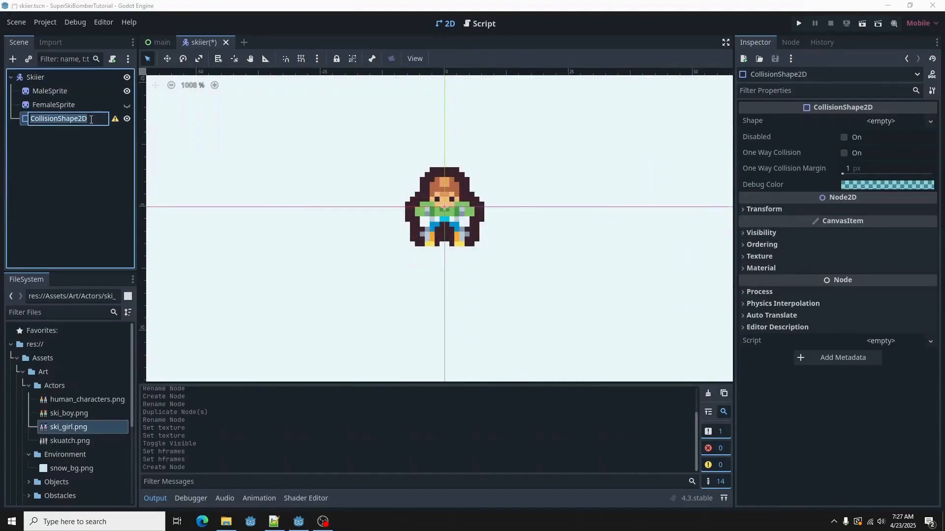
text(Shape)
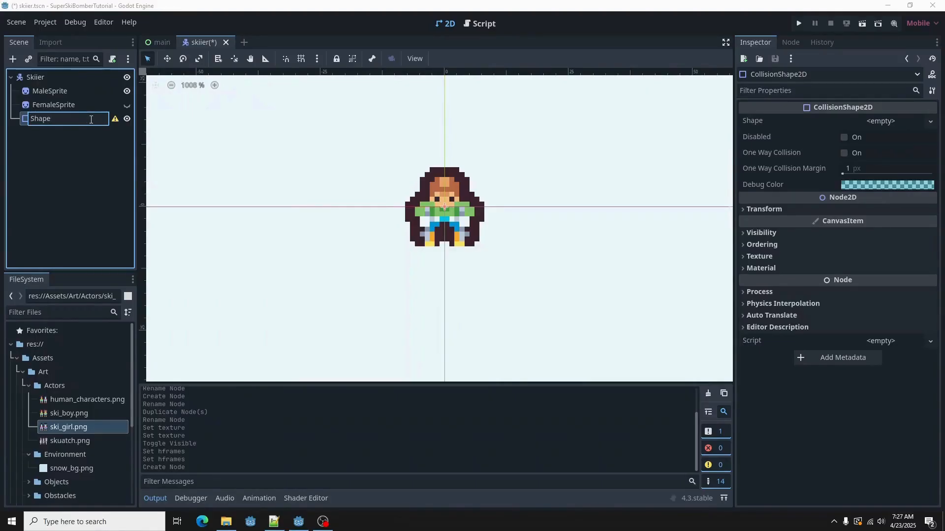
key(Return)
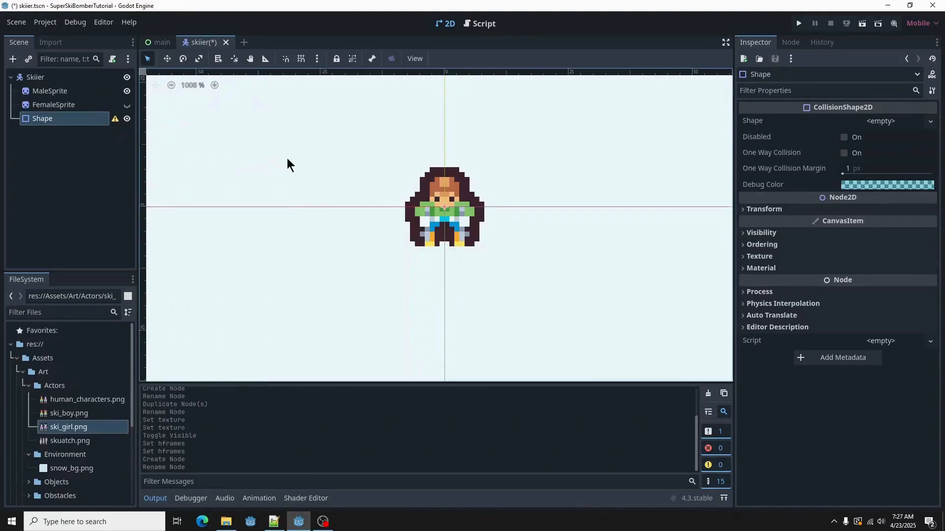
Give the Shape node a new RectangleShape2D shrunk on all four sides to the male sprite's outer edges, and save the scene.
click(877, 123)
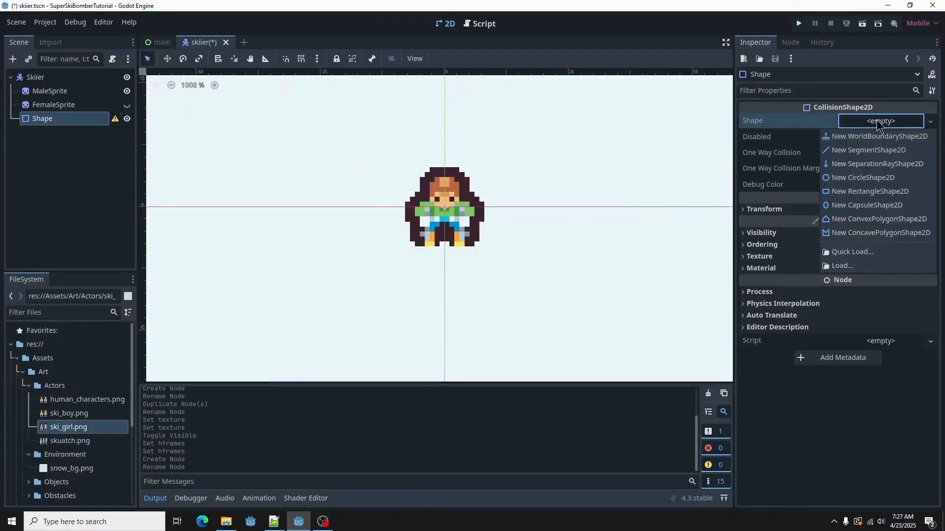
click(865, 192)
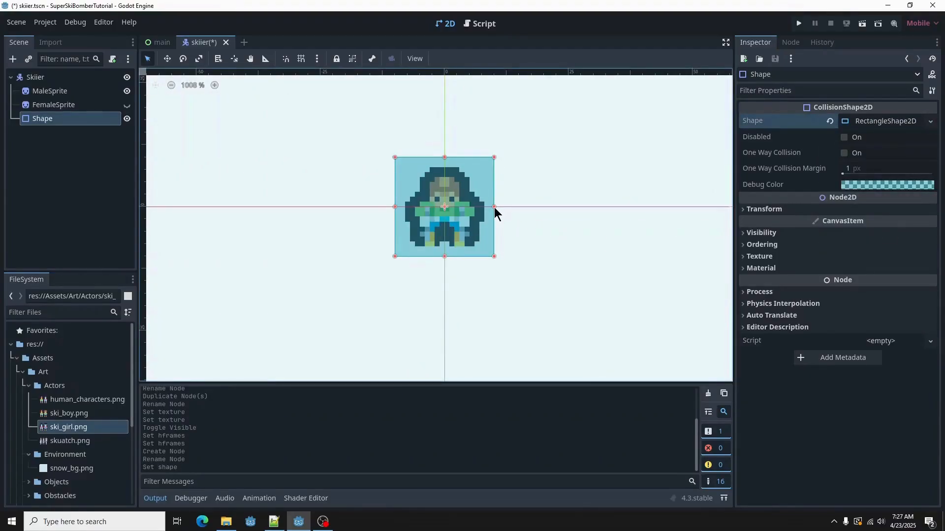
drag(494, 207, 484, 207)
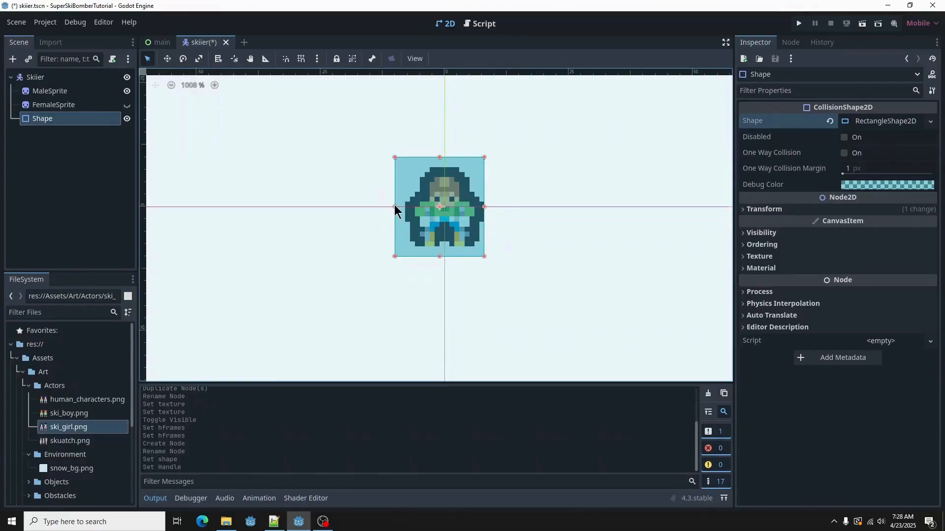
drag(395, 206, 405, 209)
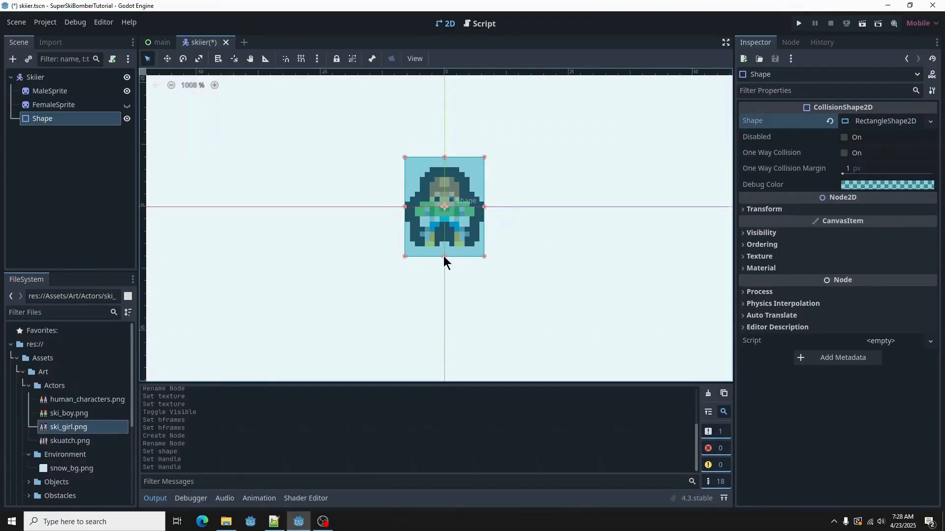
drag(444, 256, 444, 247)
drag(446, 158, 445, 168)
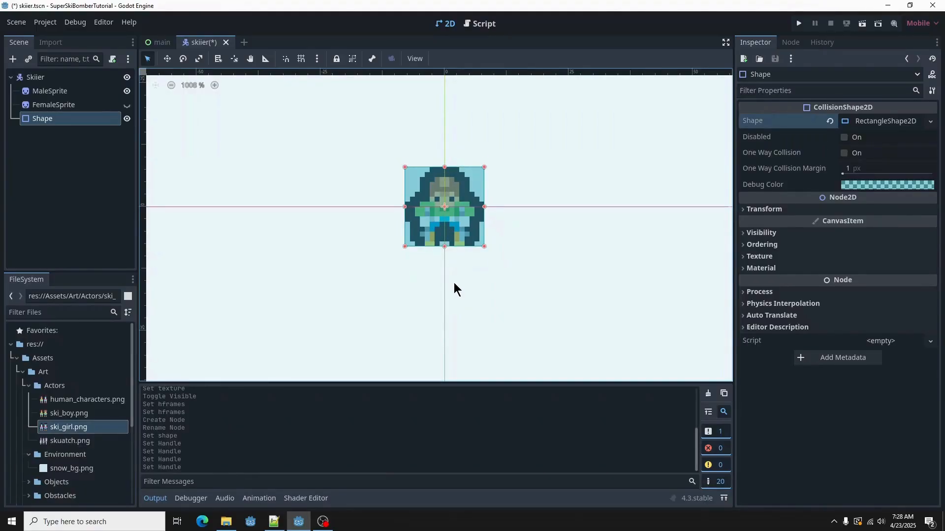
key(ctrl+s)
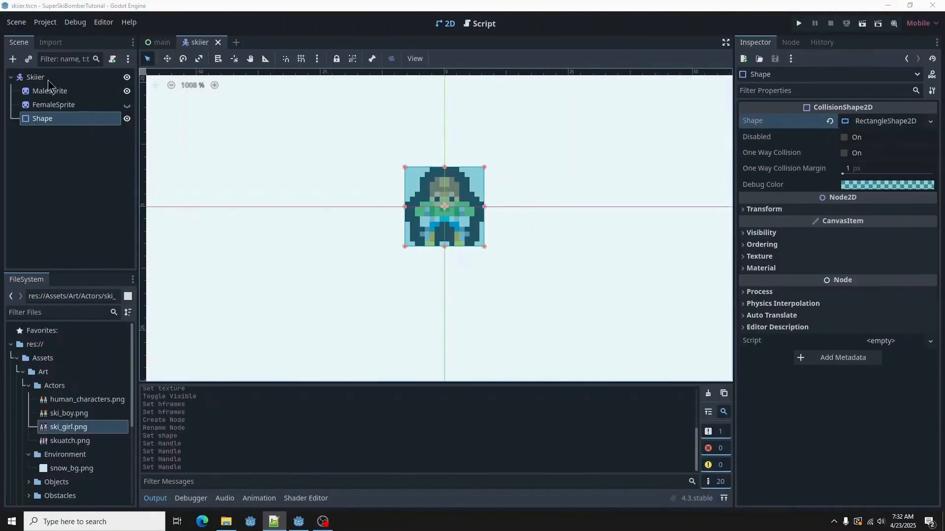
Add an AnimationPlayer child node to the Skiier root.
click(43, 78)
click(12, 59)
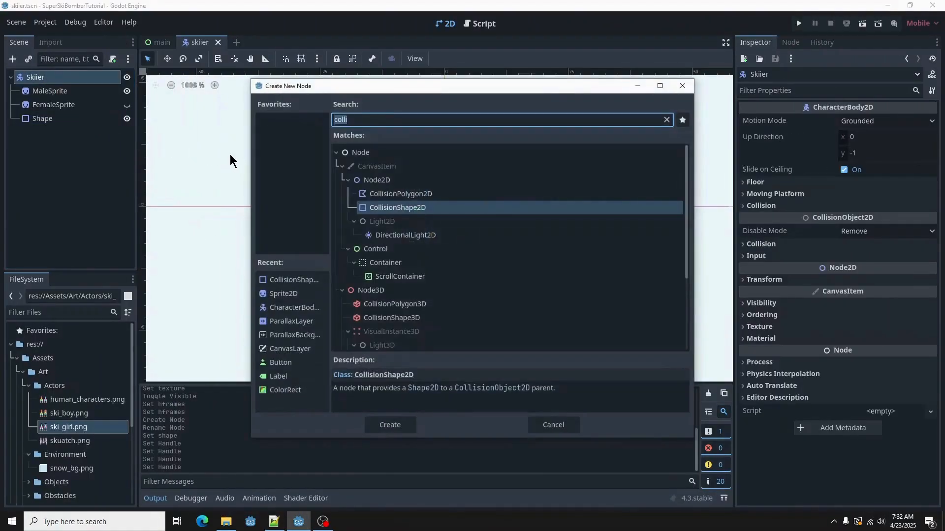
text(anima)
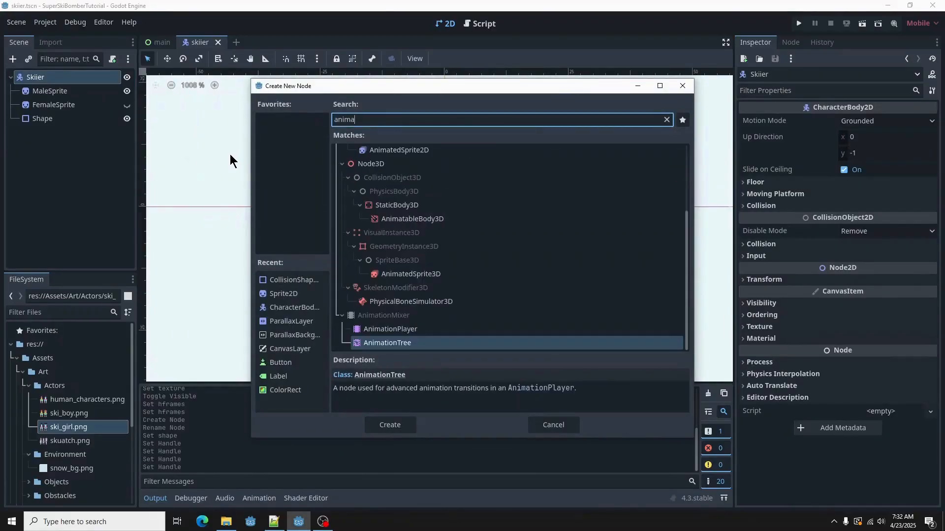
text(tion)
key(Up)
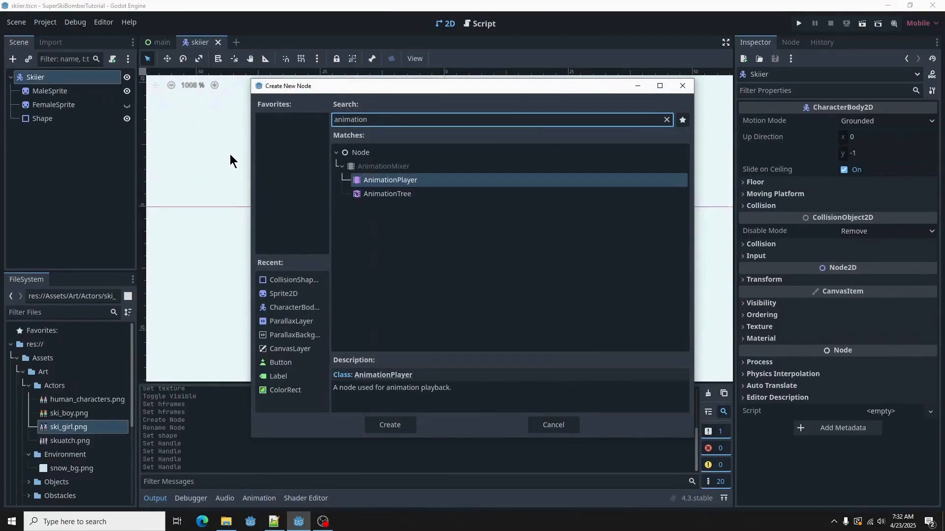
key(Return)
Rename the AnimationPlayer node as Ani.
click(112, 133)
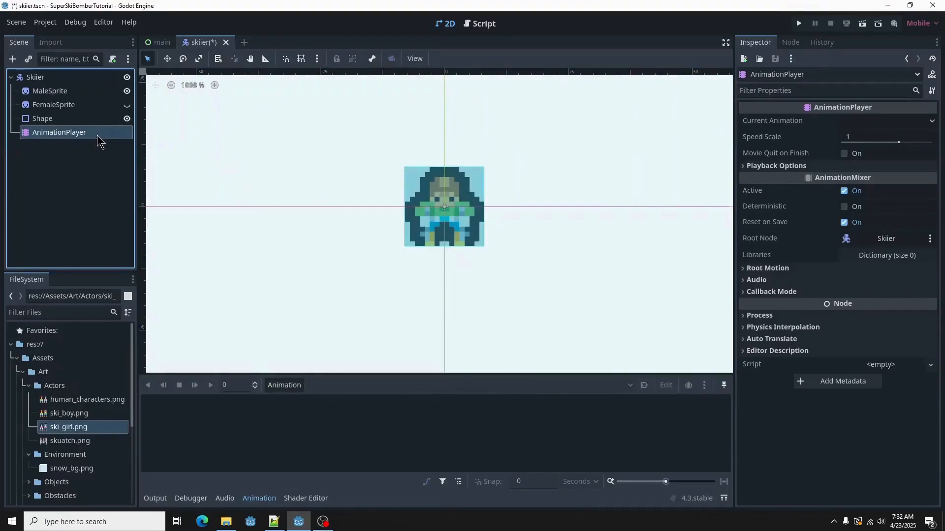
click(98, 134)
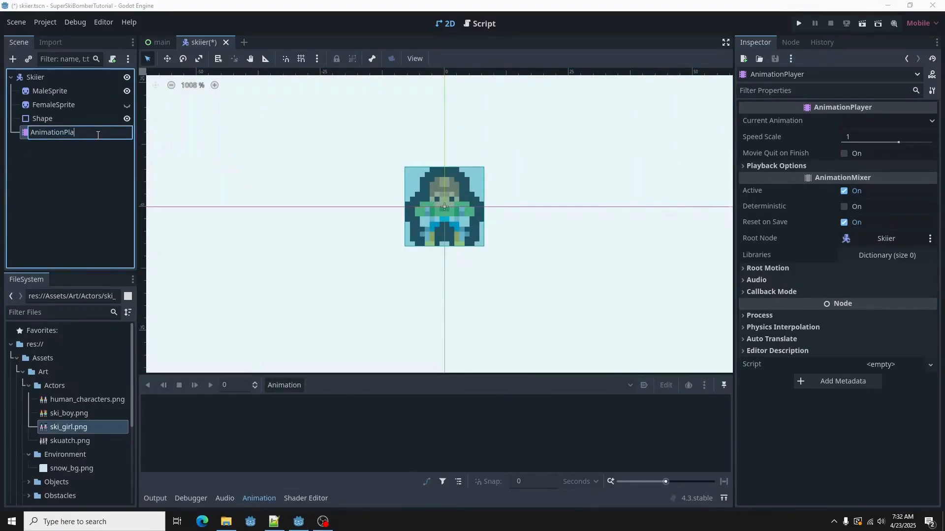
key(BackSpace)
key(BackSpace)
key(BackSpace)
key(BackSpace)
key(BackSpace)
key(BackSpace)
key(BackSpace)
key(Return)
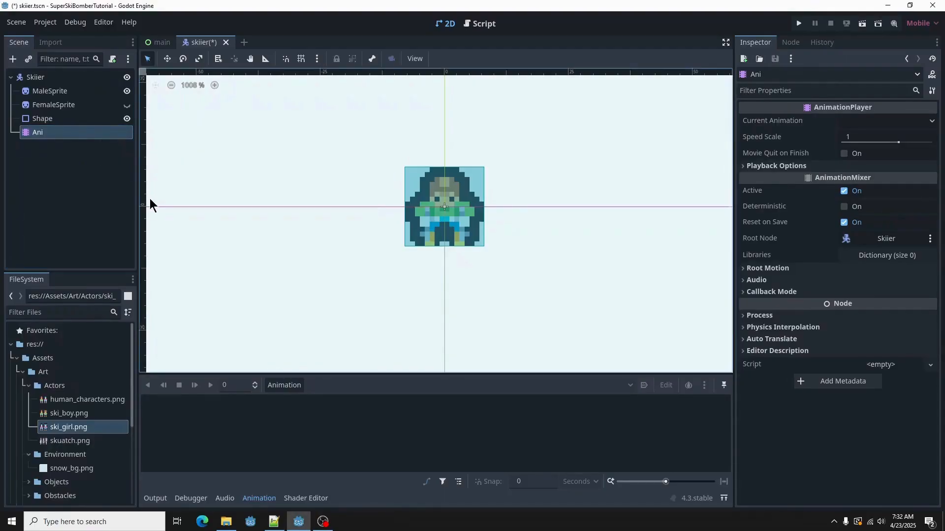
Create a new animation named Death in the Ani node.
click(293, 387)
click(287, 399)
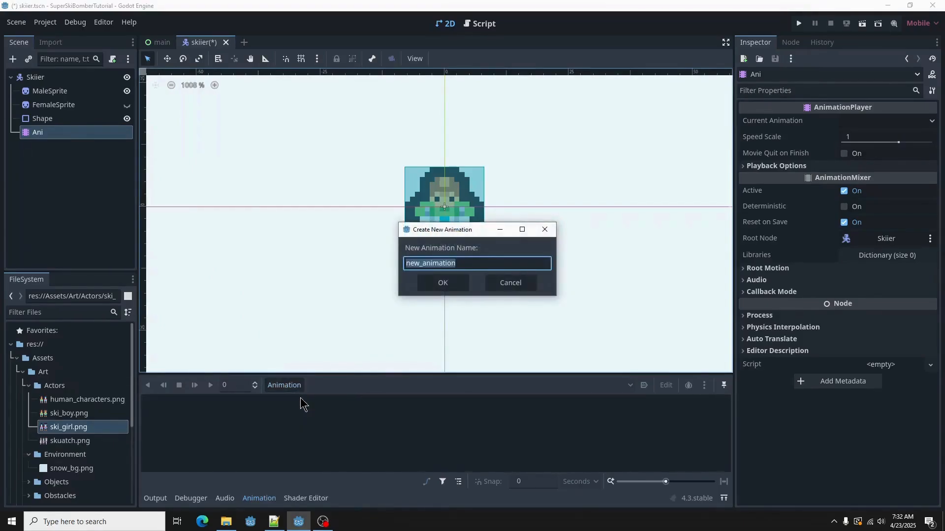
text(Death)
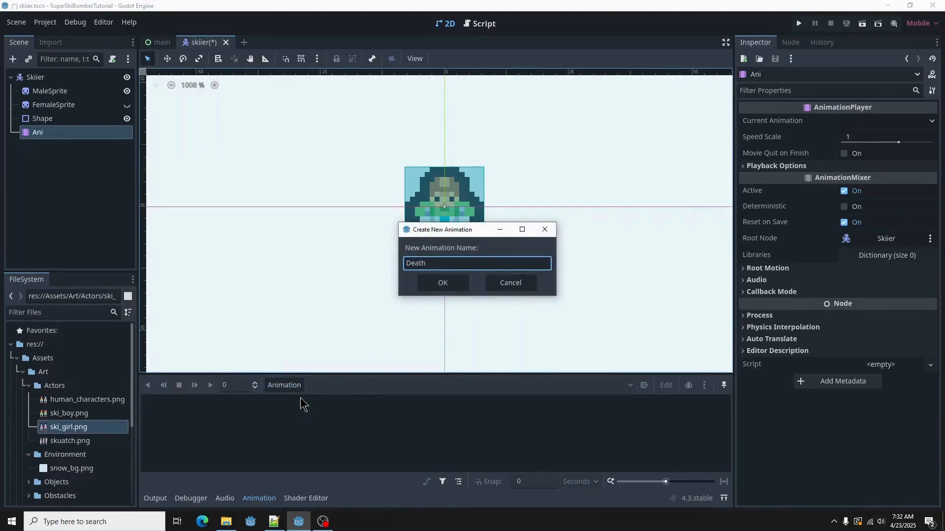
key(Return)
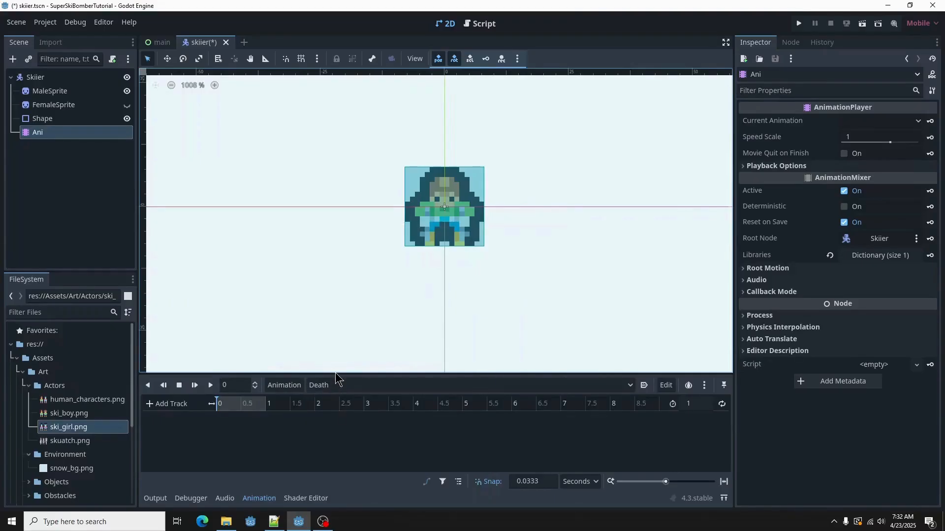
Set the length of the Death animation to 0.5 seconds.
drag(335, 374, 347, 334)
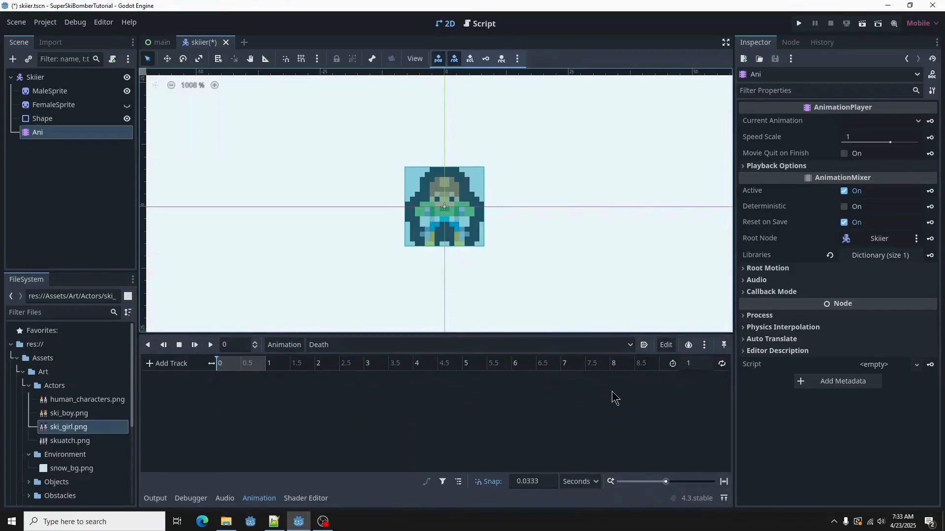
click(698, 364)
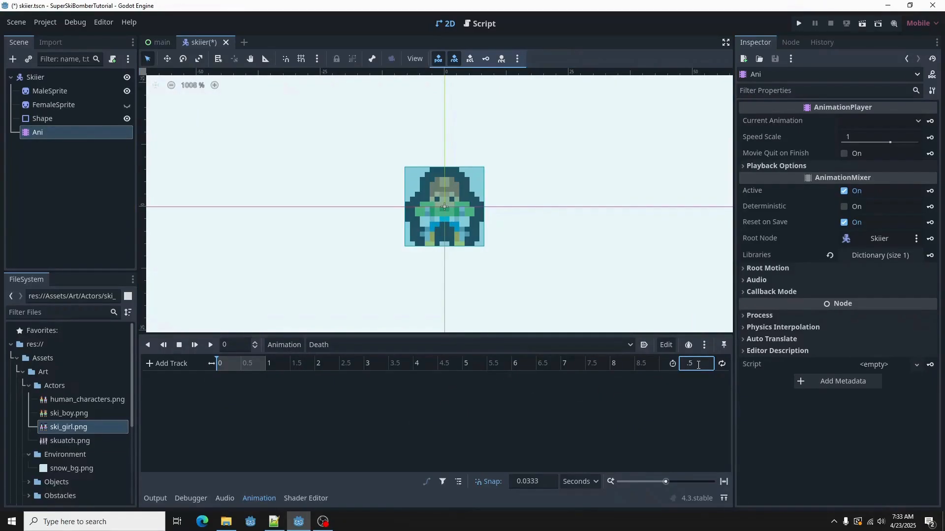
key(Return)
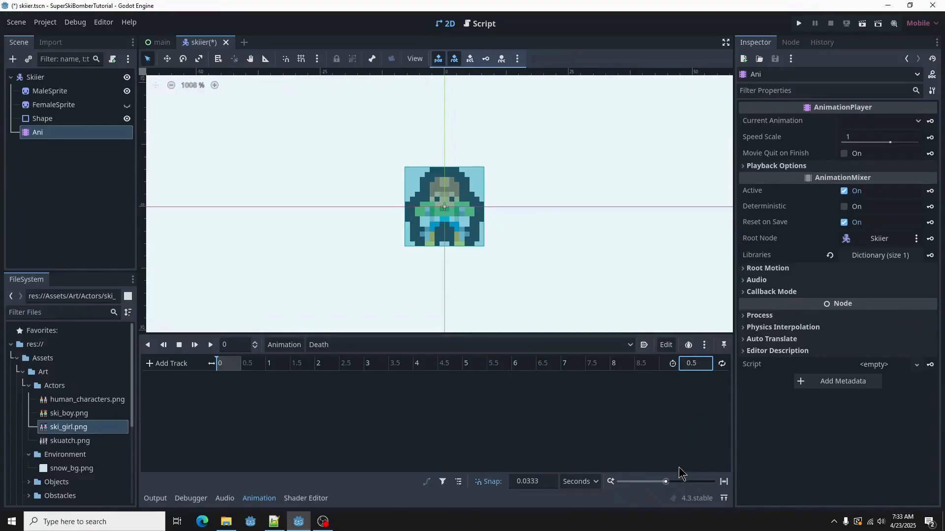
Create a rotation track for MaleSprite in the Death animation, with a 0° keyframe at 0 seconds and a RESET track.
drag(667, 483, 681, 483)
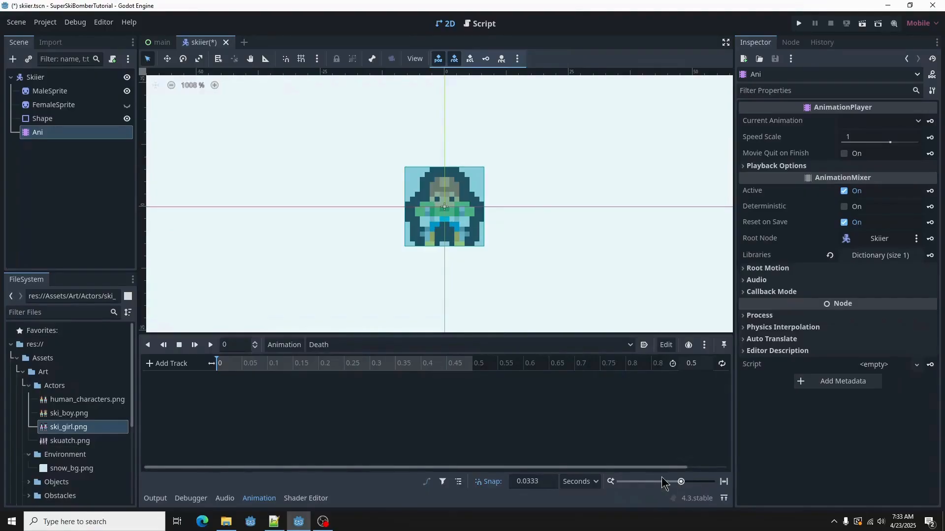
drag(471, 333, 472, 309)
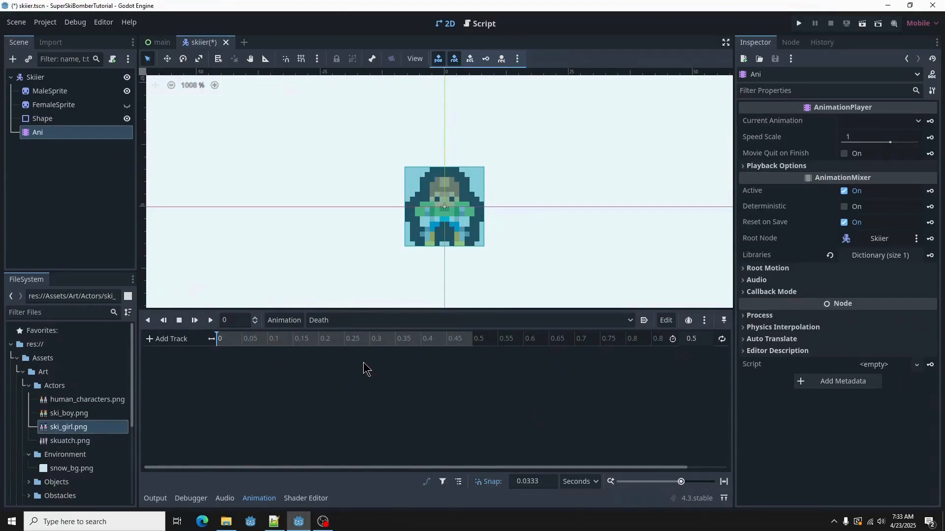
click(54, 91)
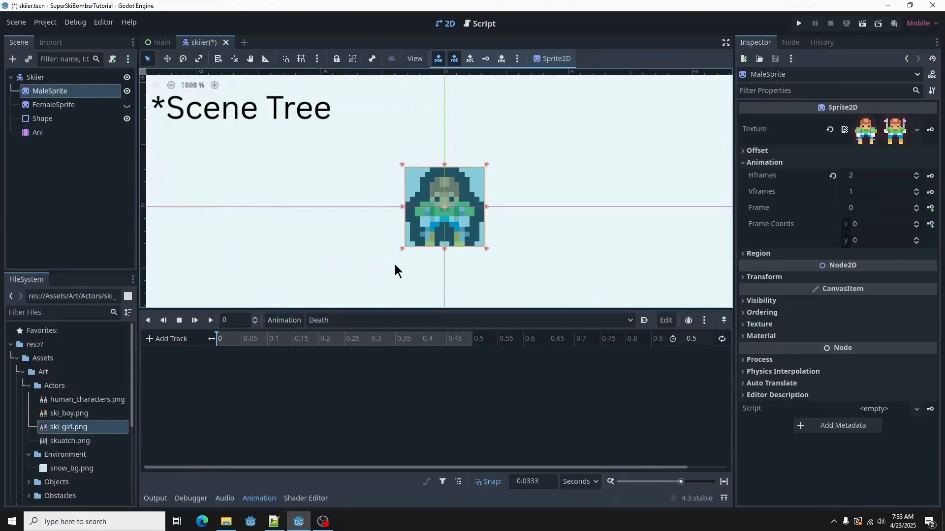
click(772, 166)
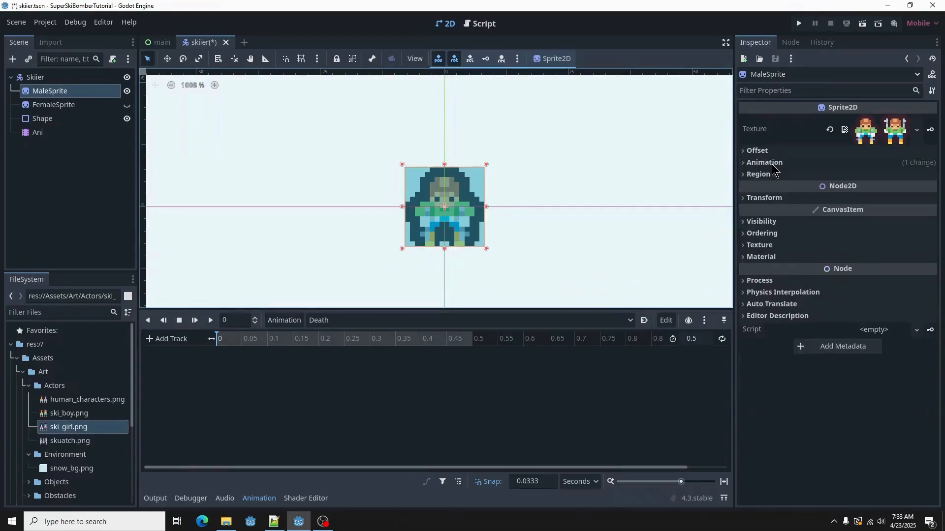
click(769, 199)
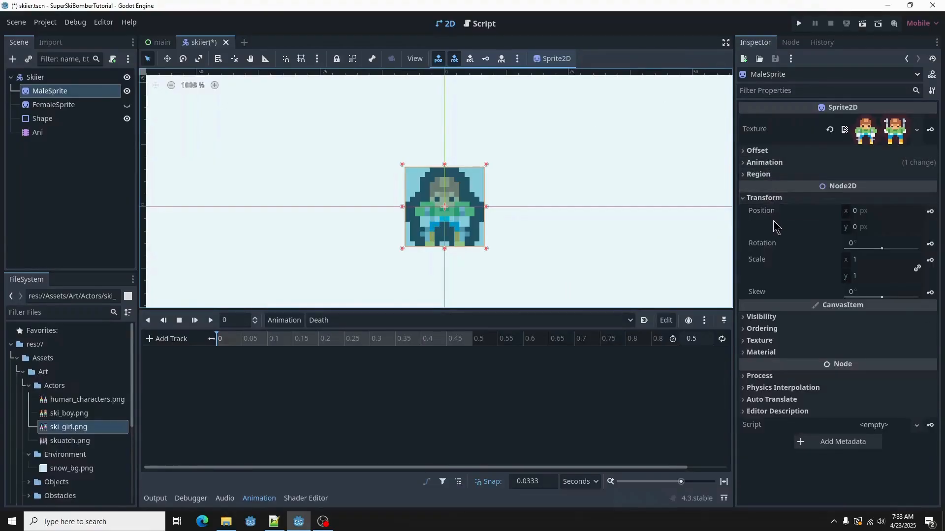
click(930, 245)
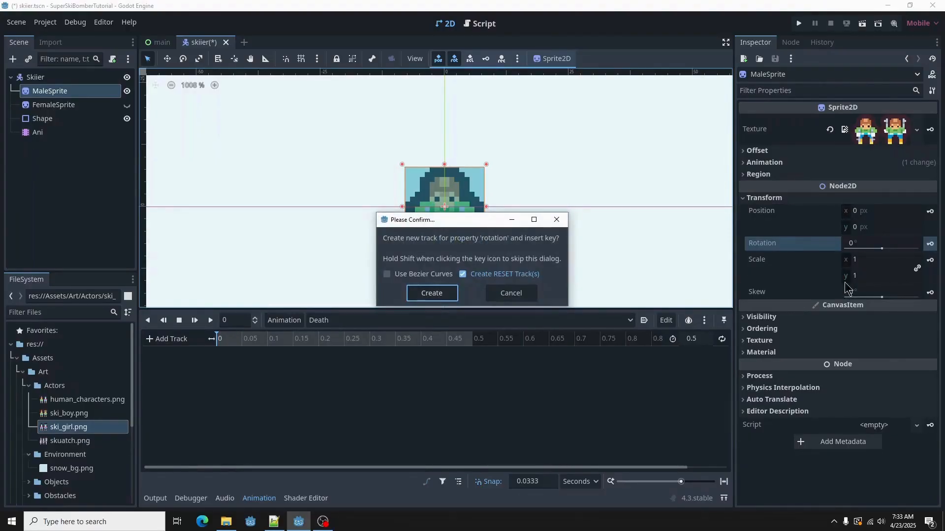
click(451, 297)
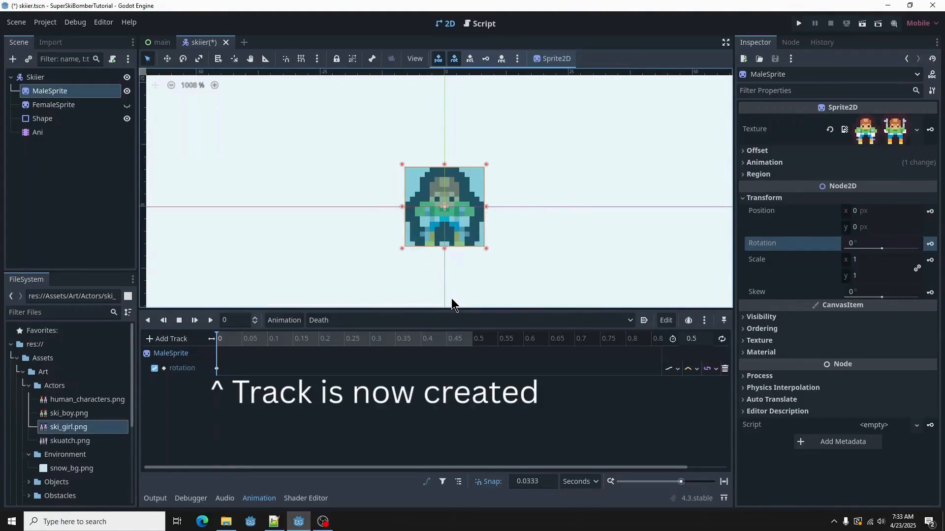
Add a keyframe at 0.5 seconds on MaleSprite's rotation track with the rotation set to 360°.
click(472, 344)
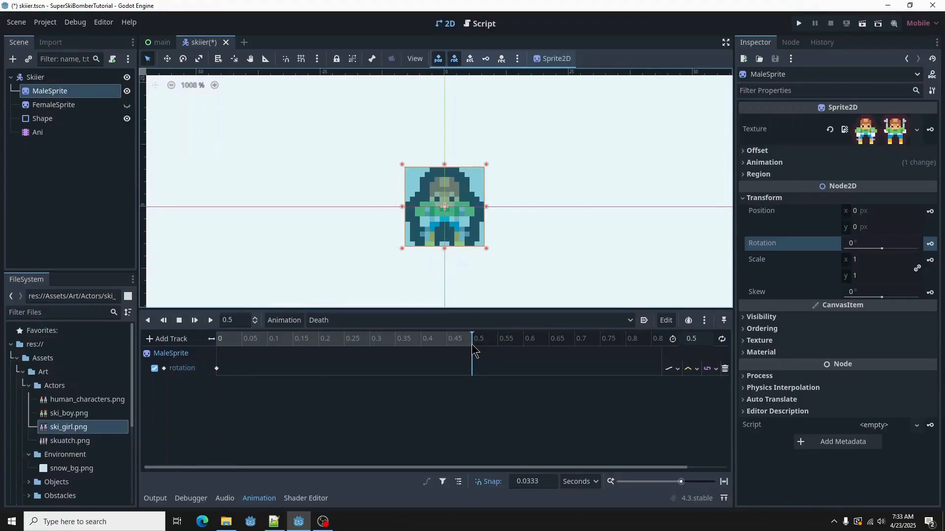
click(859, 243)
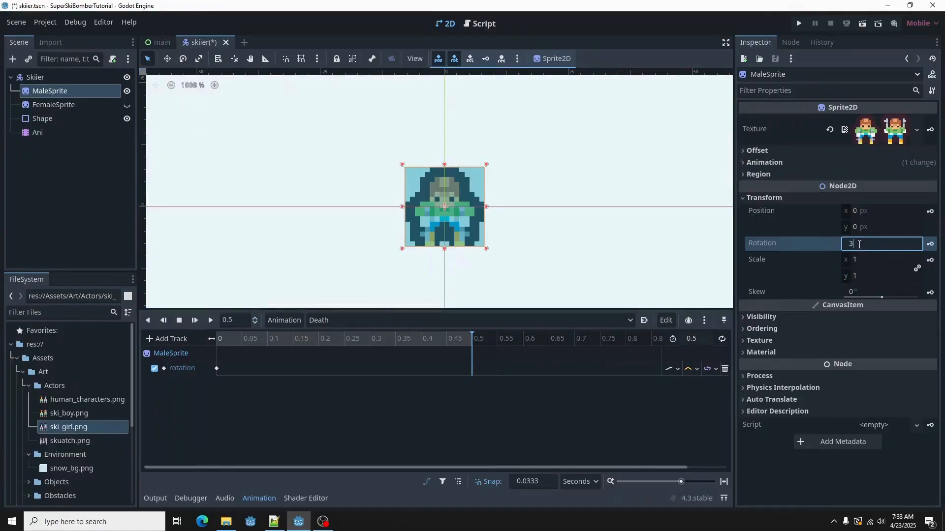
key(Return)
Play the Death animation from the start to preview the spin, and return the playhead to 0.
click(218, 343)
click(211, 322)
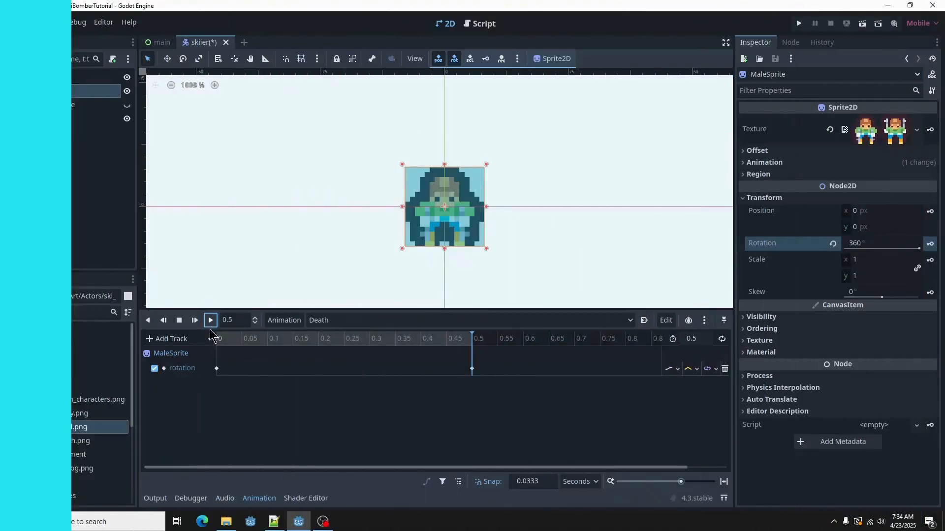
click(217, 341)
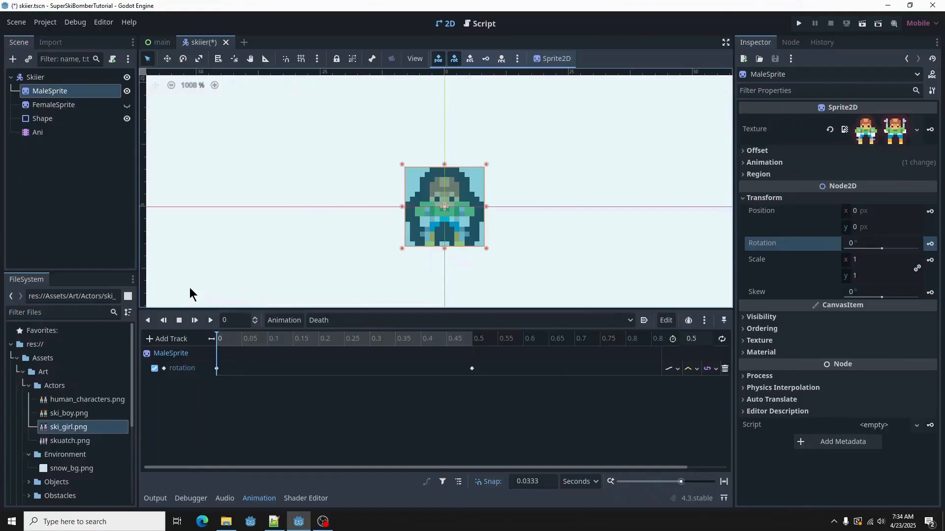
Create a scale track for MaleSprite in the Death animation, with a keyframe of 1 at 0 seconds and a RESET track.
click(65, 134)
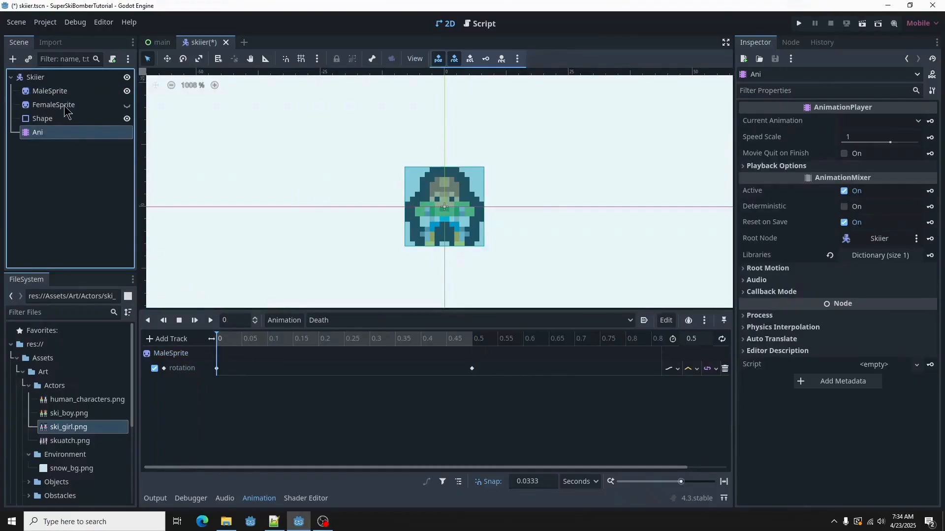
click(69, 92)
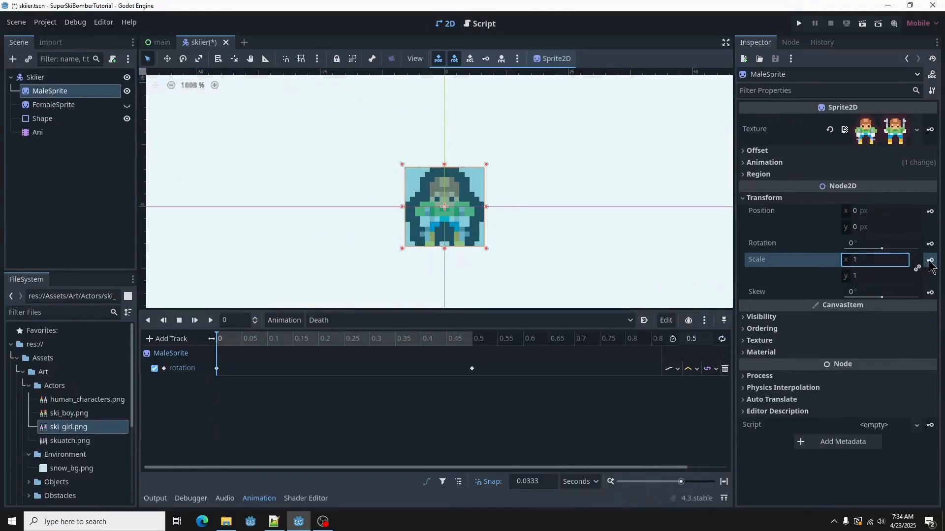
click(929, 261)
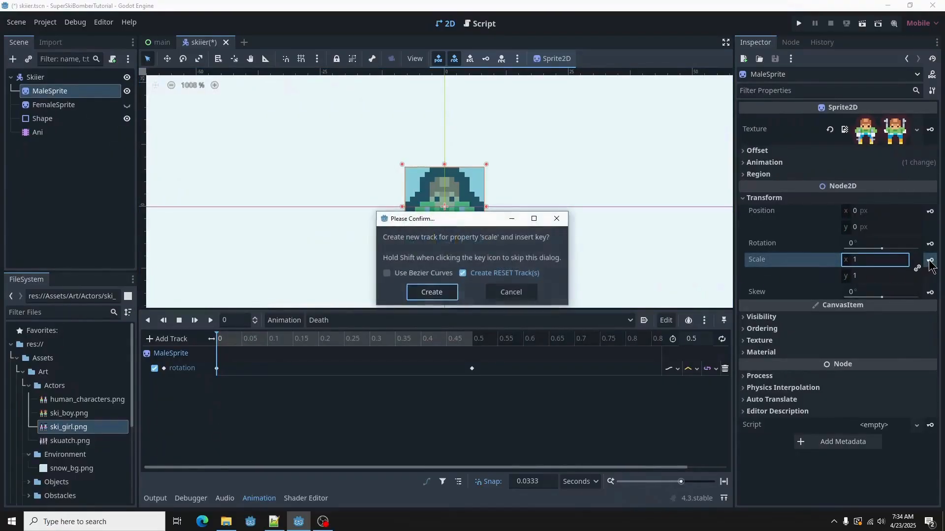
click(448, 293)
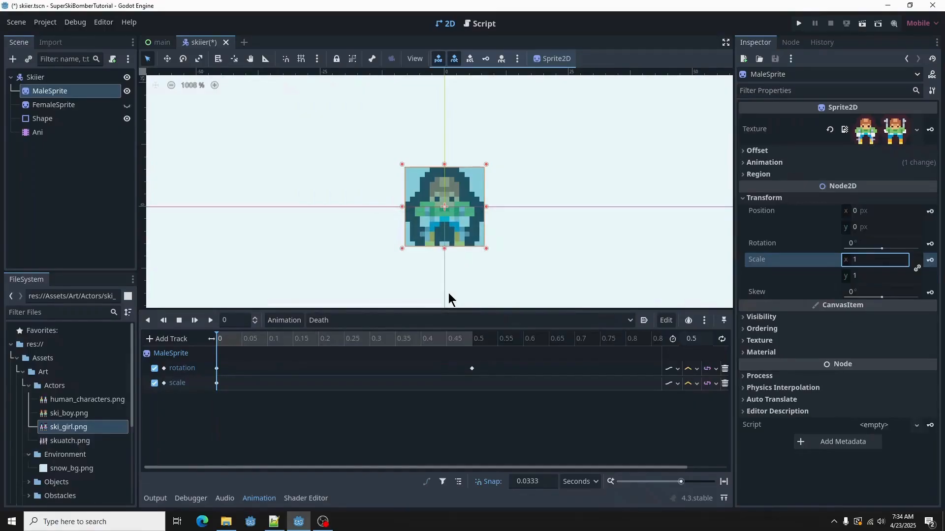
Add a keyframe at 0.5 seconds on MaleSprite's scale track with the x and y scale set to 0.
click(471, 339)
click(869, 259)
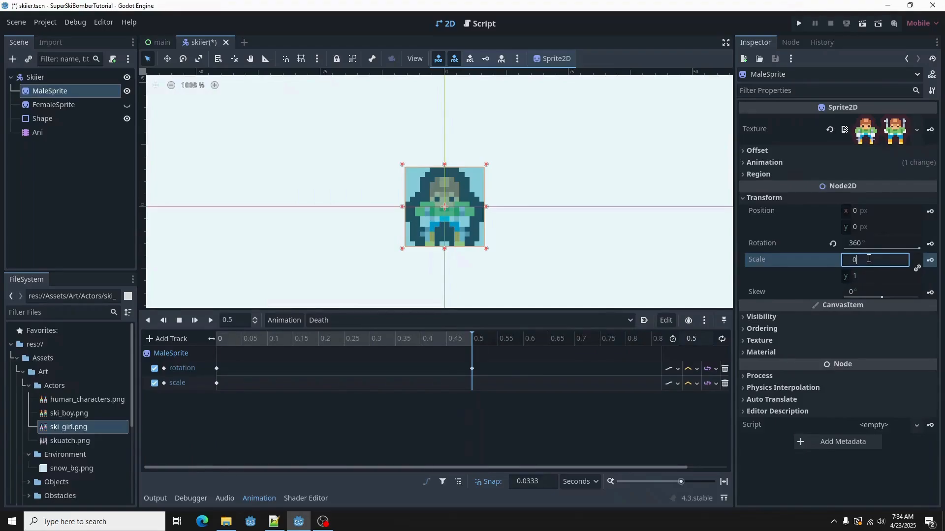
text(0)
key(Return)
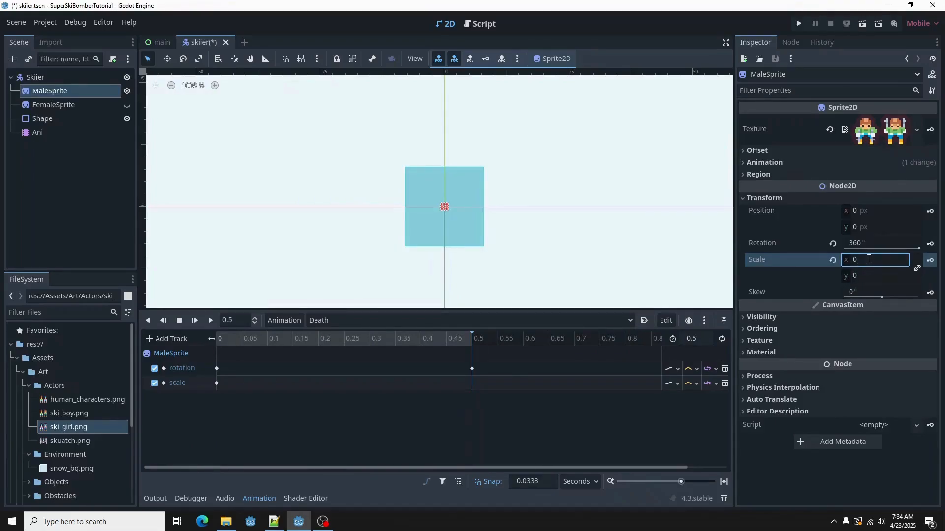
click(927, 261)
Play the Death animation to preview MaleSprite spinning and shrinking, and save the skiier scene.
click(211, 320)
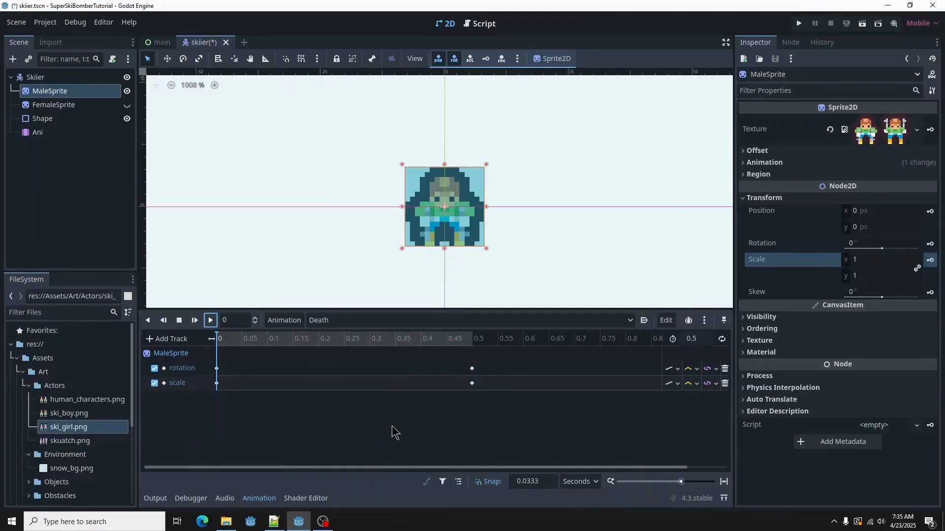
key(ctrl+s)
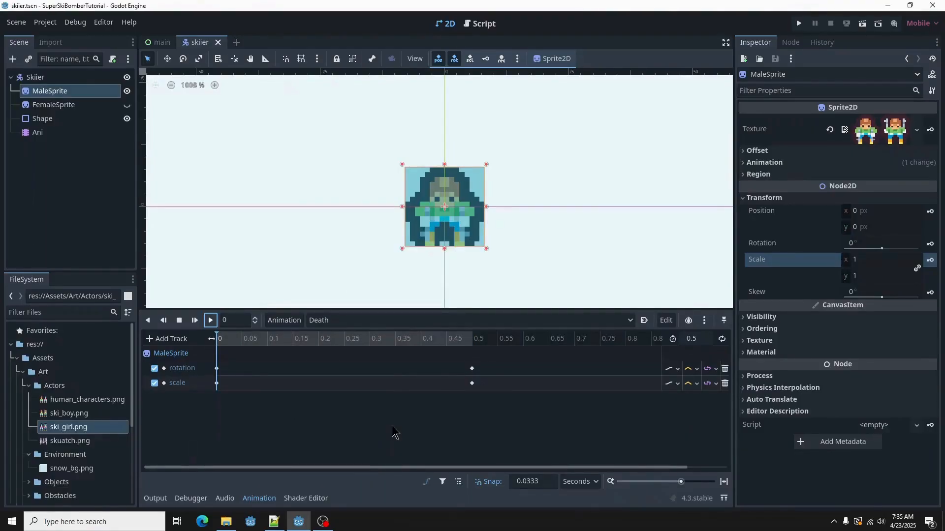
Hide MaleSprite and make FemaleSprite the visible, selected sprite.
click(127, 92)
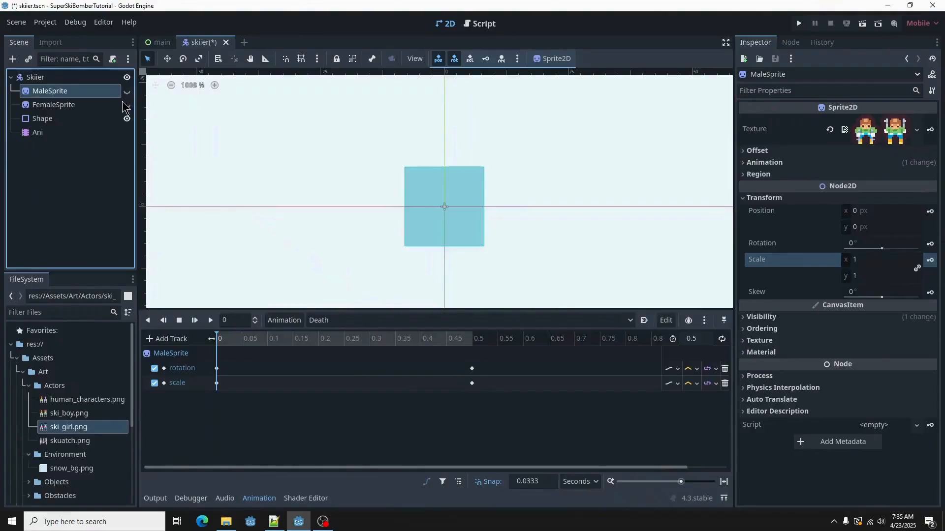
click(87, 134)
click(89, 107)
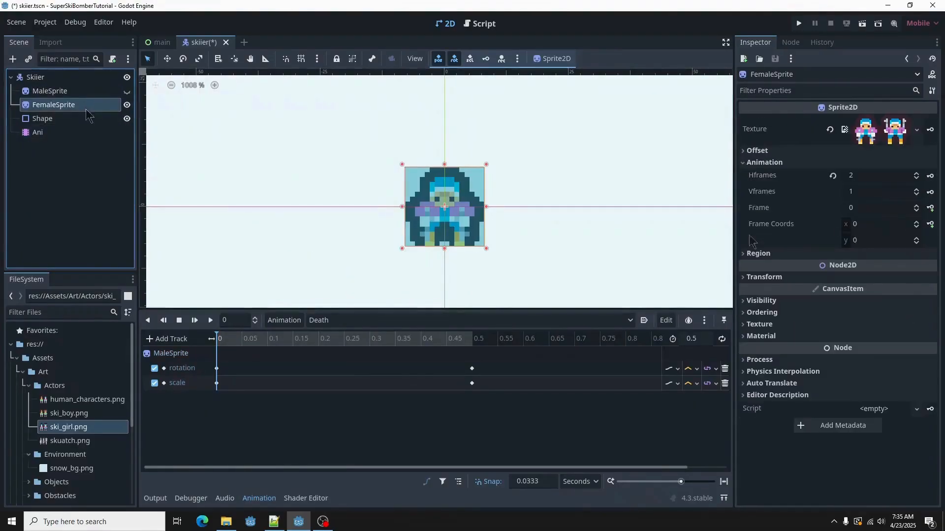
Create a rotation track for FemaleSprite in the Death animation, with a 0° keyframe at 0 seconds and a RESET track.
click(755, 163)
click(779, 199)
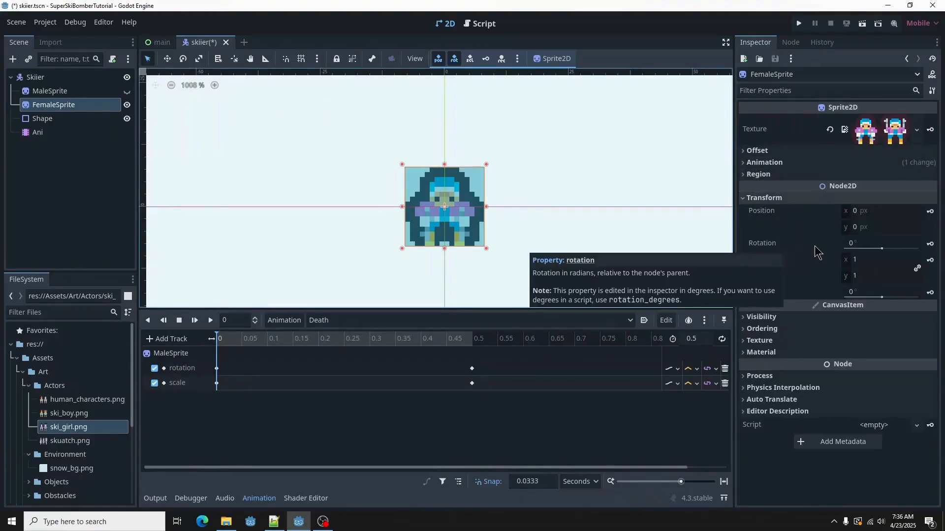
click(930, 245)
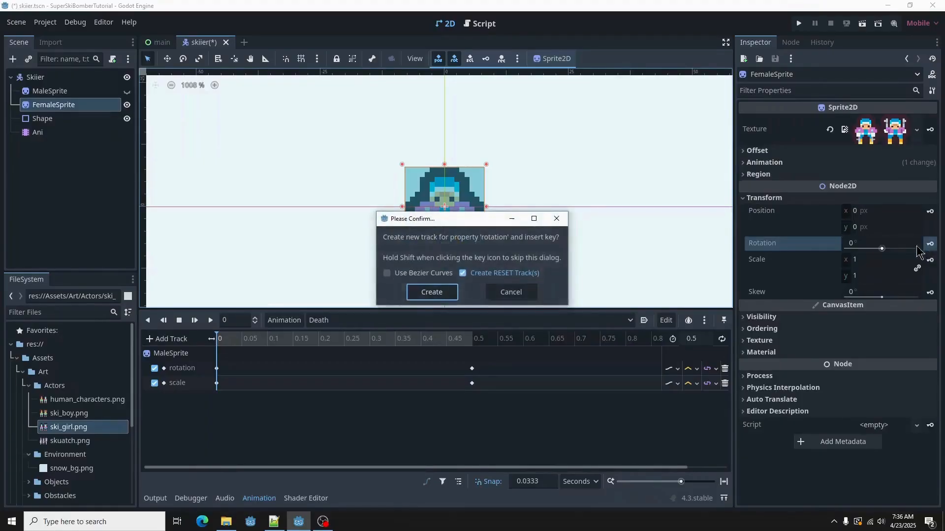
click(433, 294)
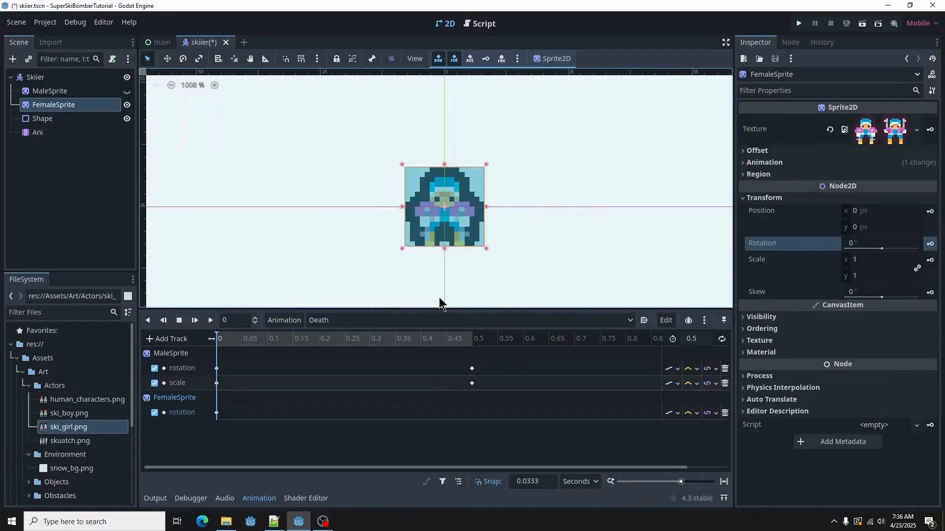
Add a keyframe at 0.5 seconds on FemaleSprite's rotation track with the rotation set to 360°.
click(473, 340)
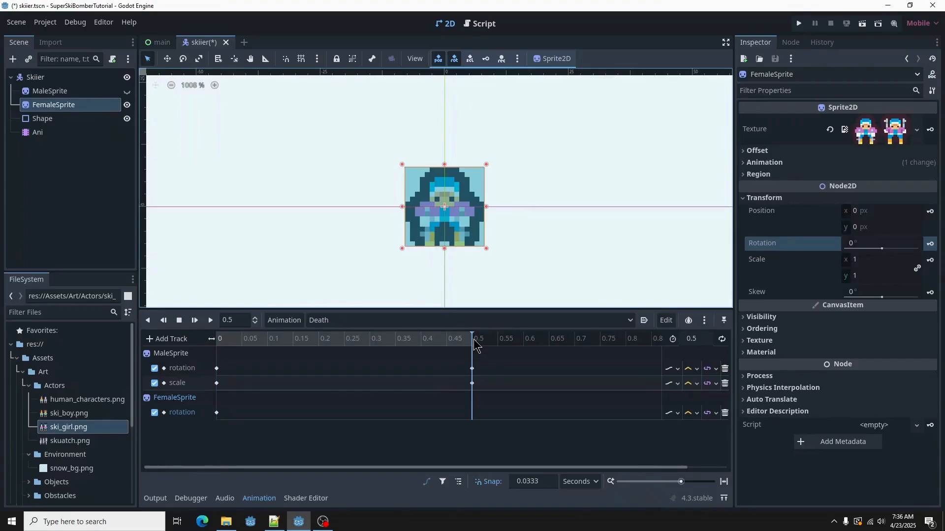
click(861, 244)
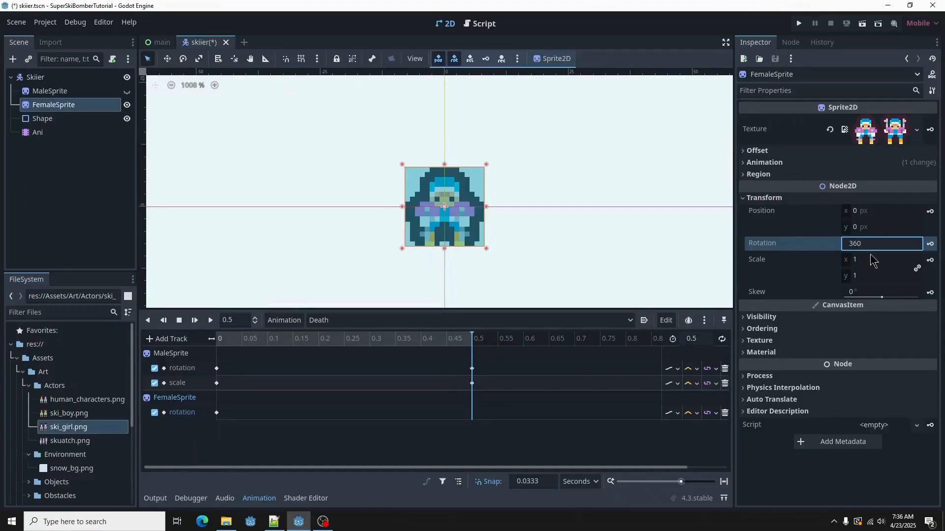
key(Return)
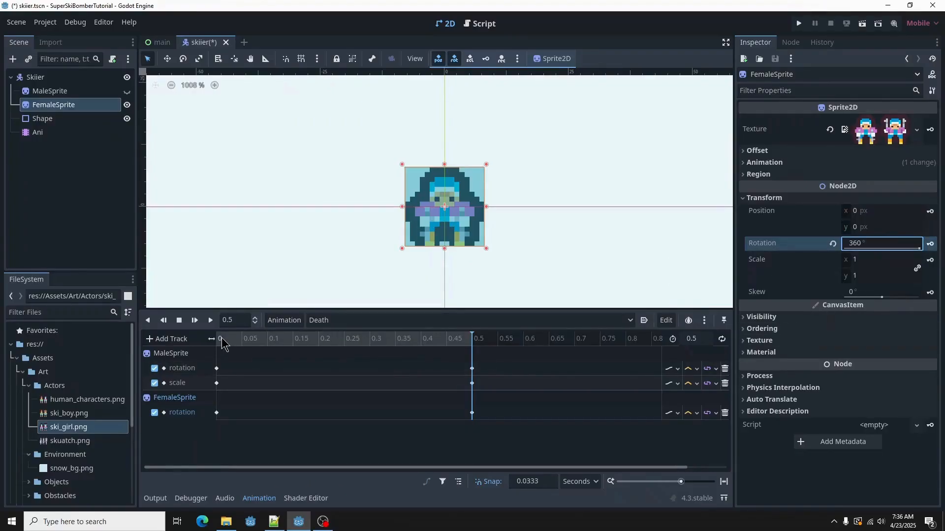
Play the Death animation from the start to preview FemaleSprite's spin, and return the playhead to 0.
click(221, 341)
click(210, 320)
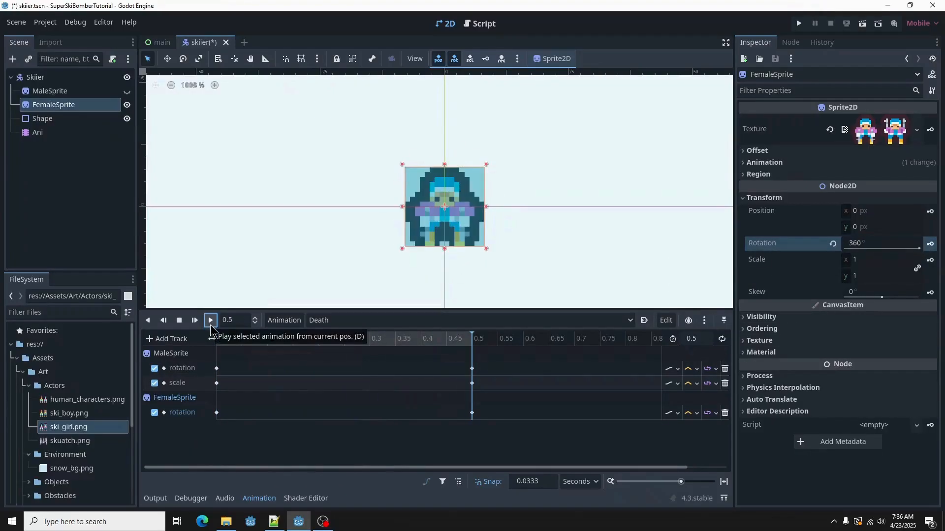
click(220, 341)
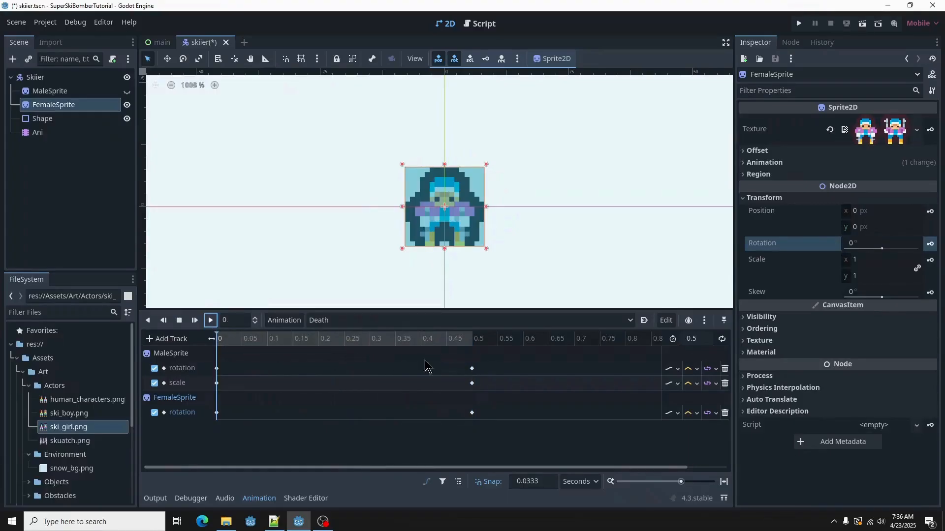
Create a scale track for FemaleSprite in the Death animation, with a keyframe of 1 at 0 seconds and a RESET track.
click(878, 264)
click(930, 259)
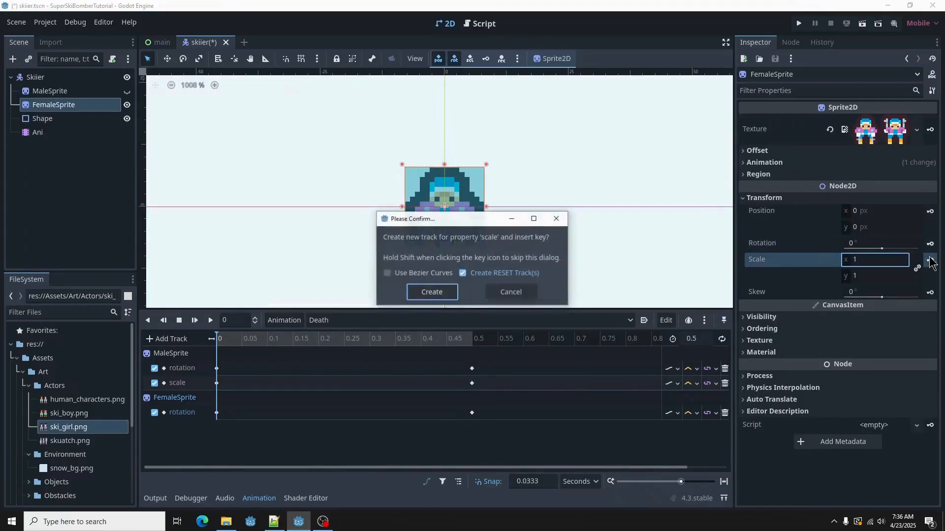
click(431, 292)
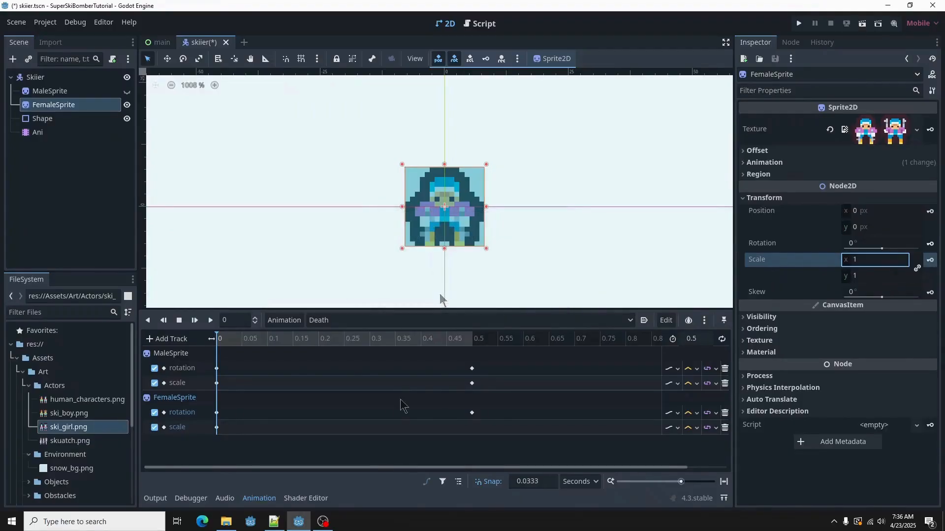
Add a keyframe at 0.5 seconds on FemaleSprite's scale track with the x and y scale set to 0.
click(471, 341)
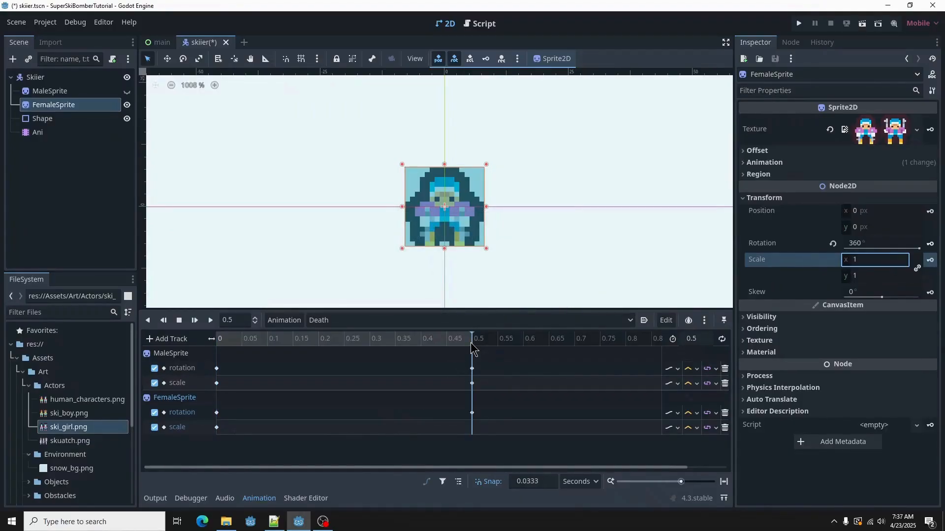
click(866, 257)
text(0)
key(Return)
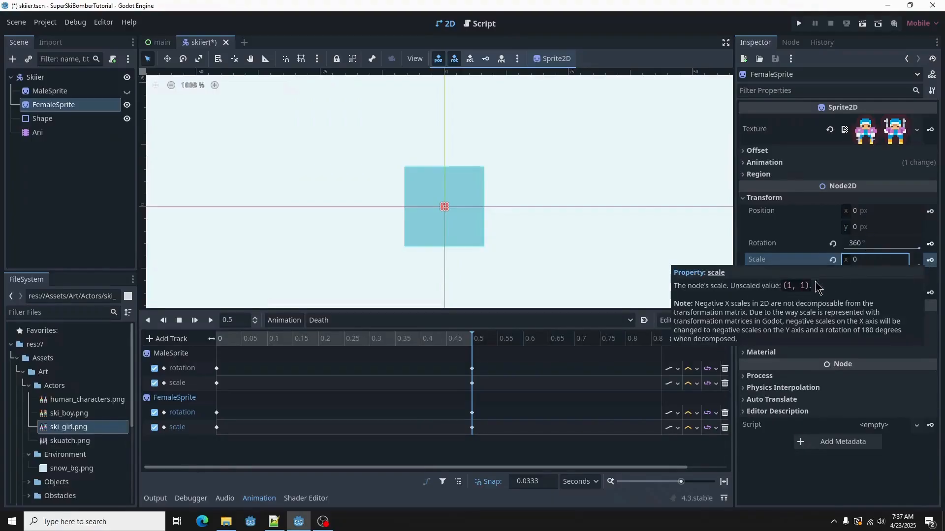
Play the Death animation from the start to preview FemaleSprite spinning and shrinking, and return the playhead to 0.
click(222, 340)
click(210, 320)
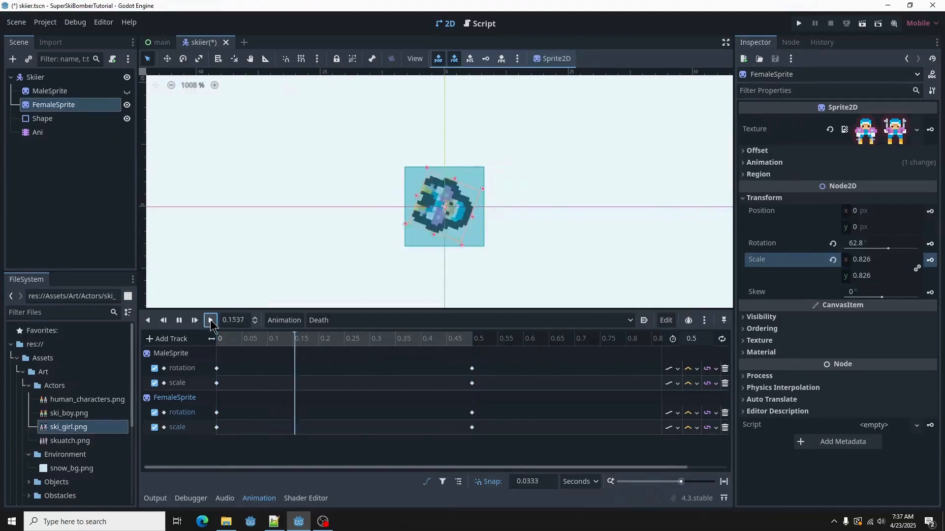
click(218, 340)
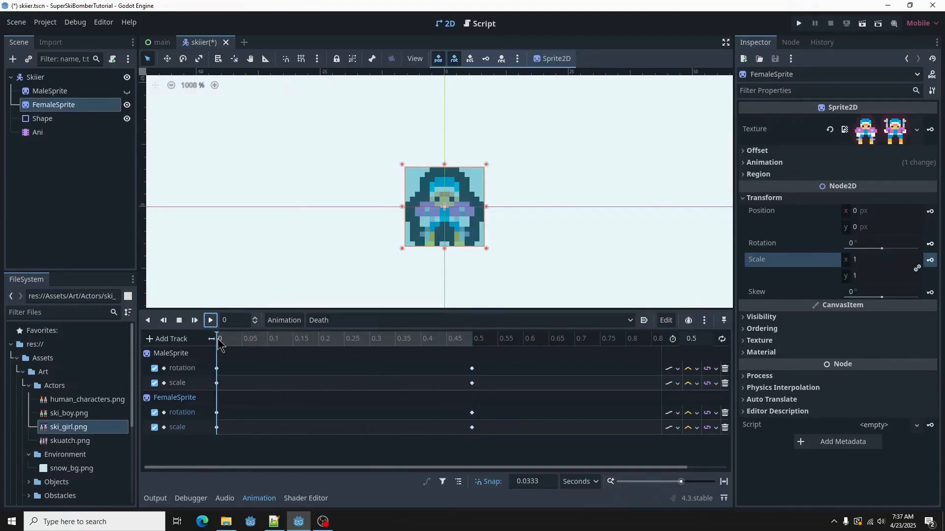